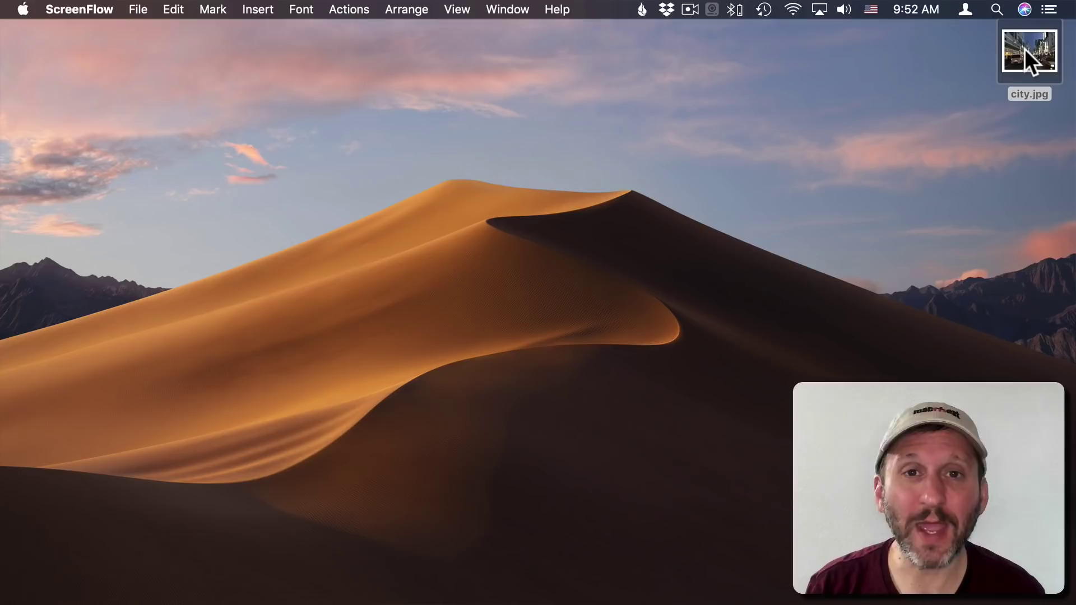
Open city.jpg in Photoshop and save it as an uncompressed TIFF named city.tif.
drag(1024, 49, 951, 598)
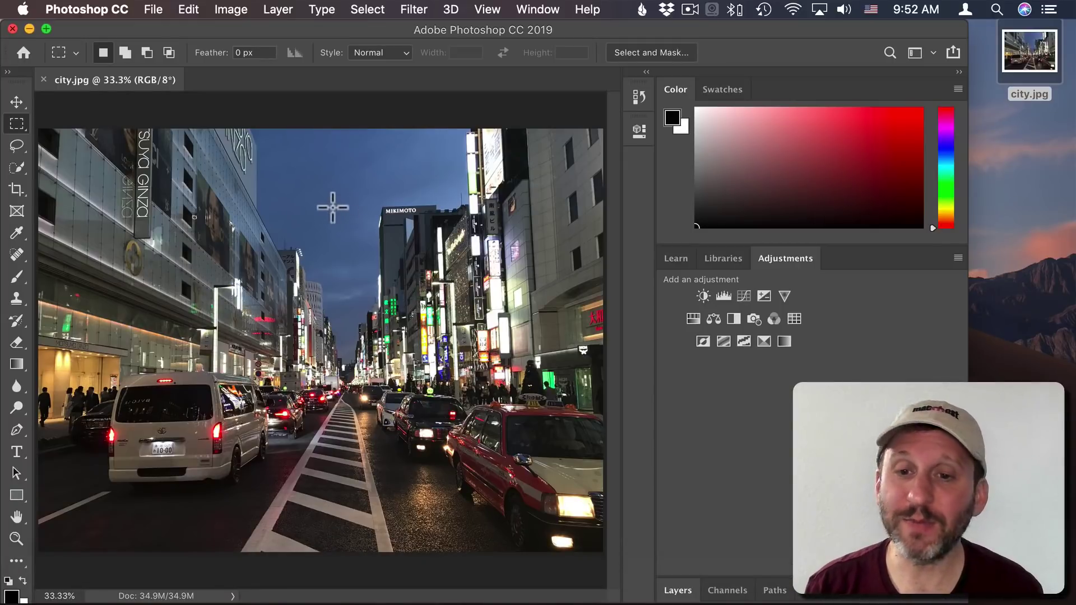
click(157, 10)
click(183, 182)
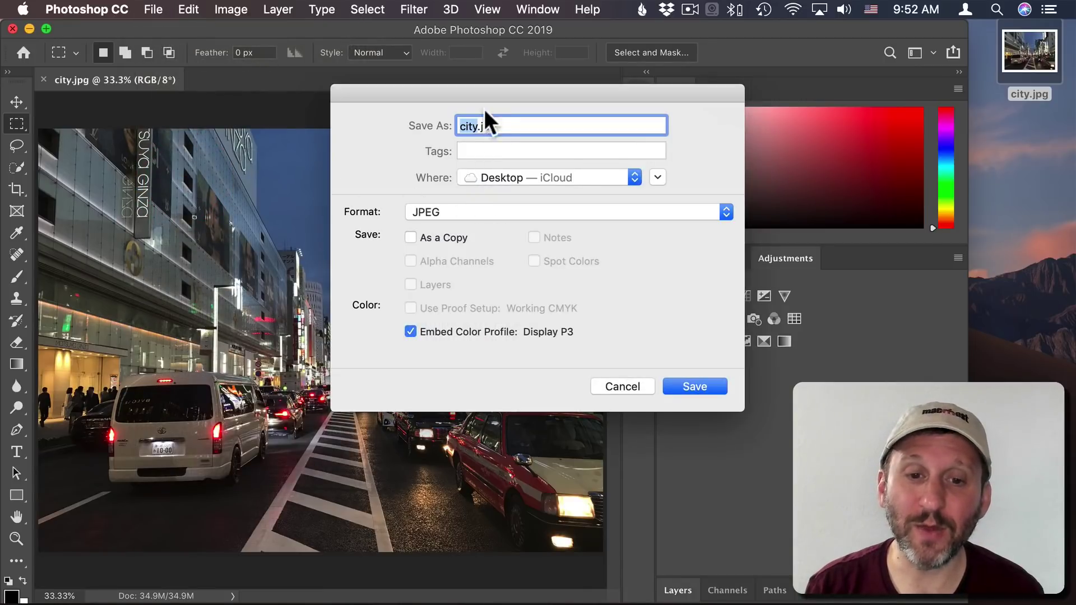
click(476, 212)
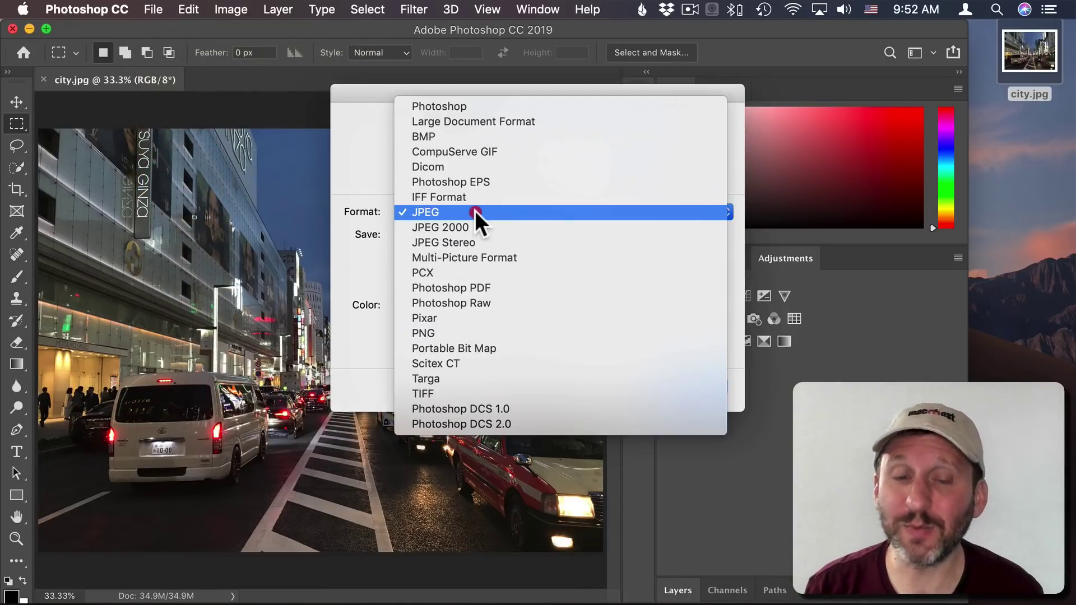
click(478, 394)
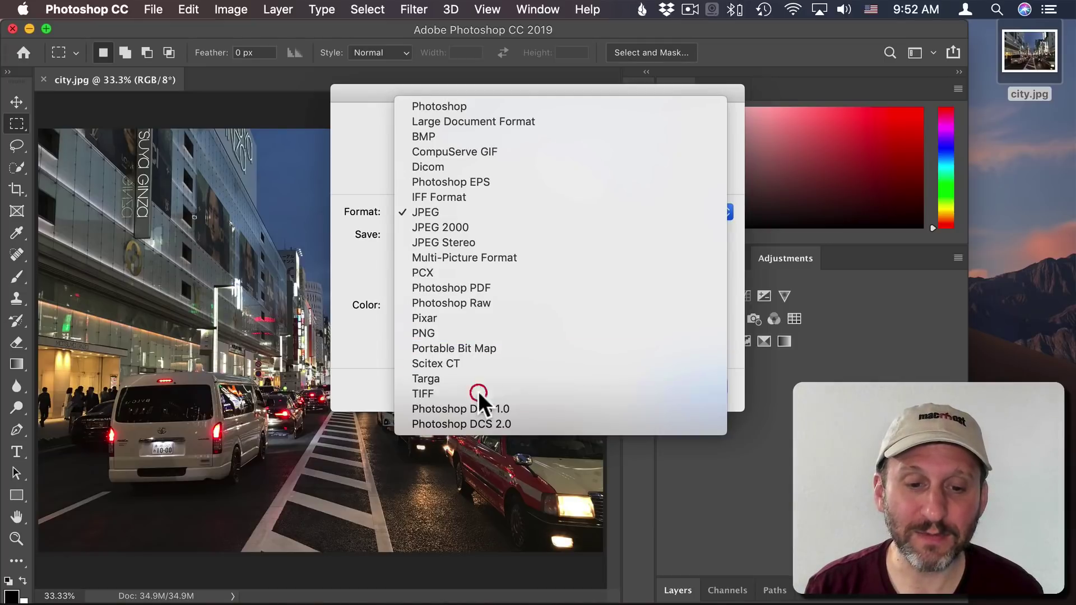
key(Return)
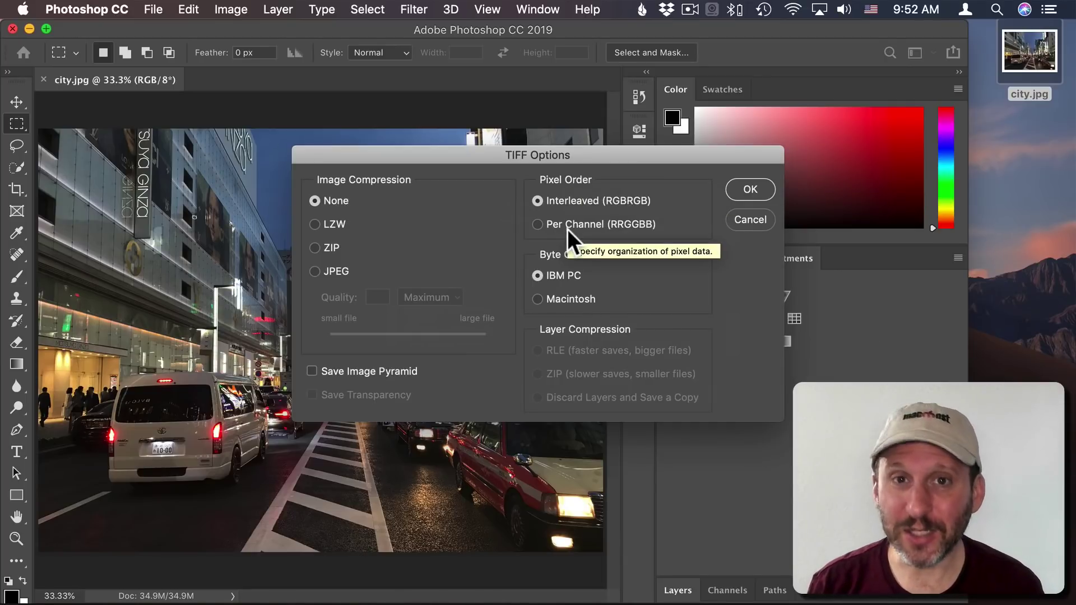
click(750, 191)
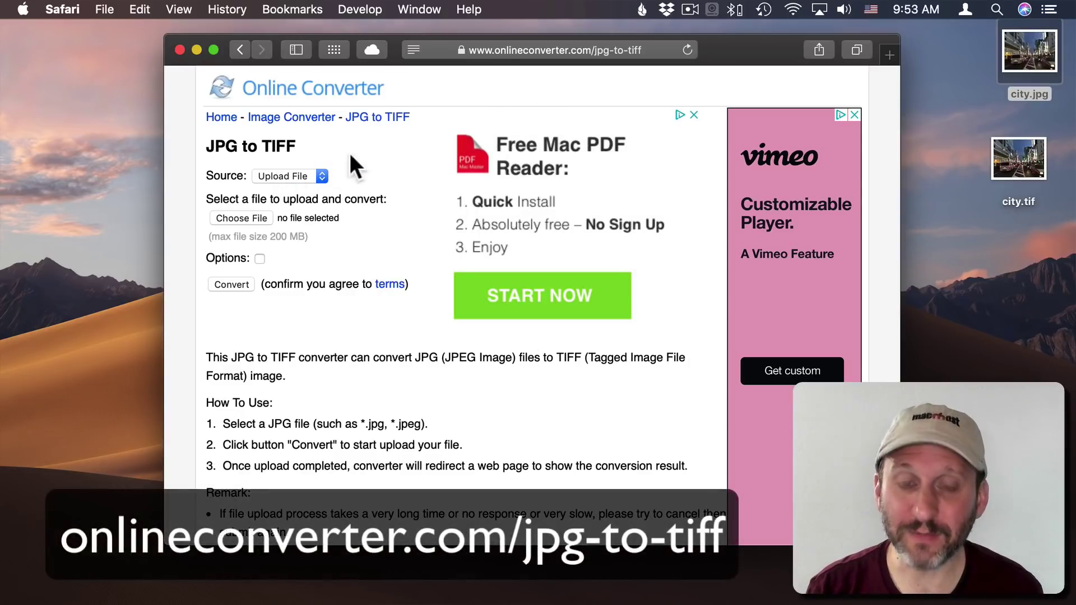
Upload city.jpg to the onlineconverter.com JPG-to-TIFF page and convert it.
click(242, 217)
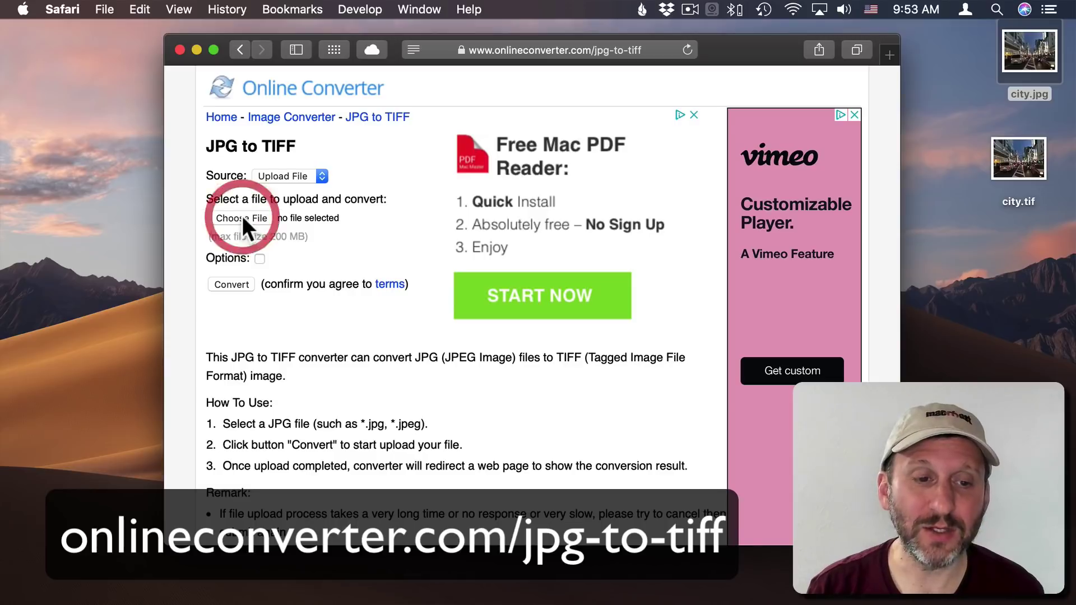
double_click(434, 167)
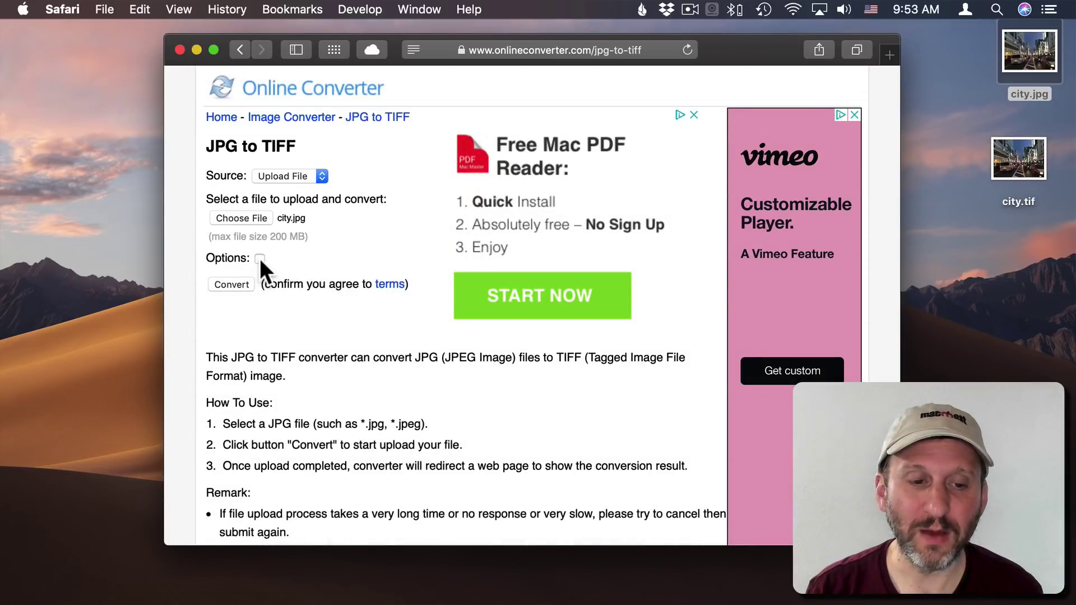
click(237, 283)
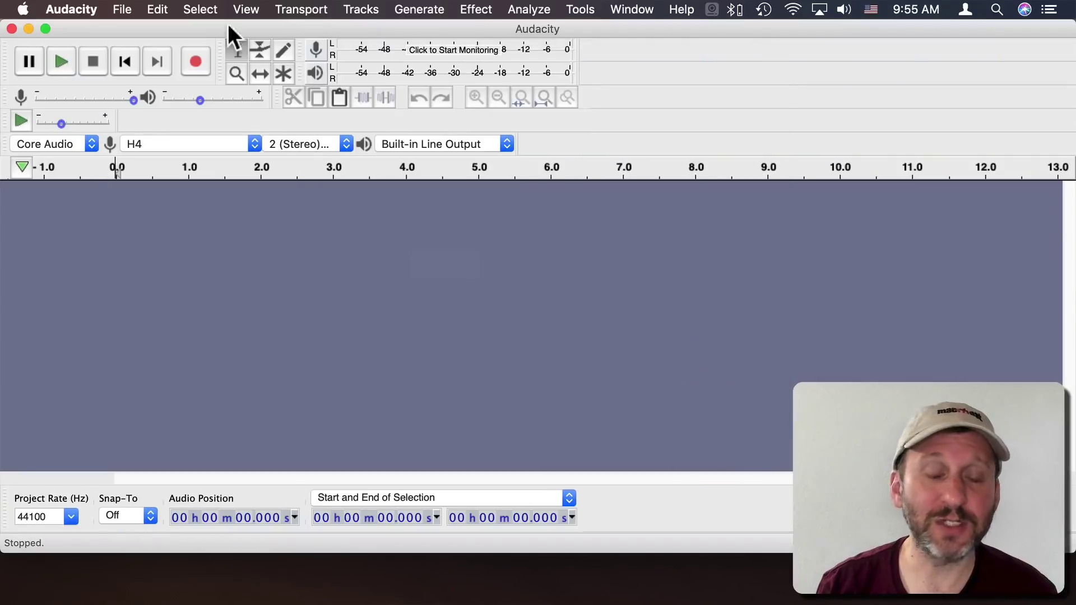
Dismiss the Welcome dialog and choose File > Import > Raw Data.
click(148, 10)
click(147, 10)
click(128, 8)
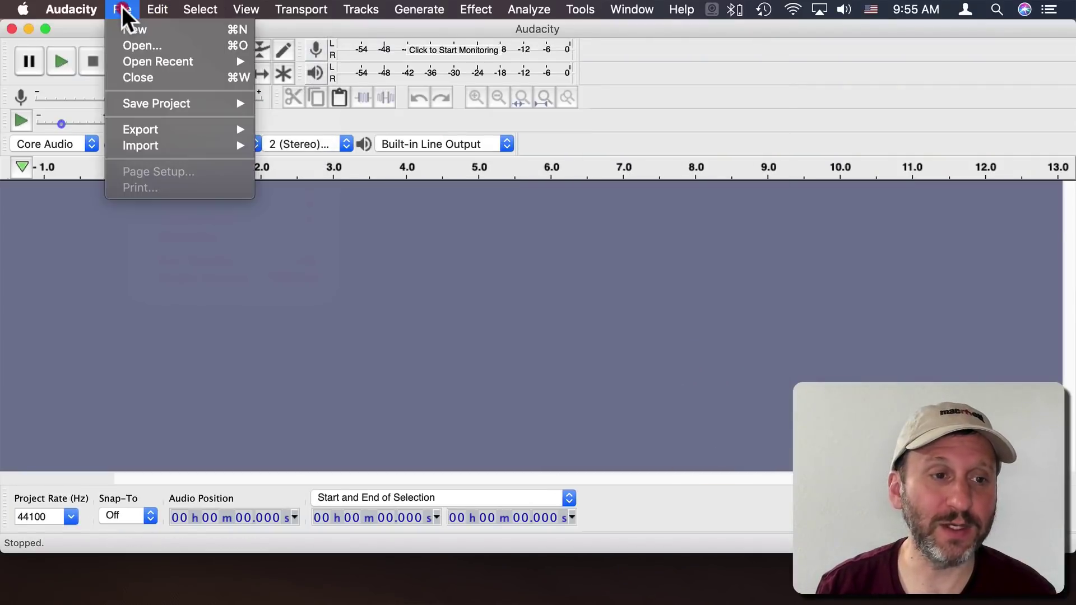
click(121, 8)
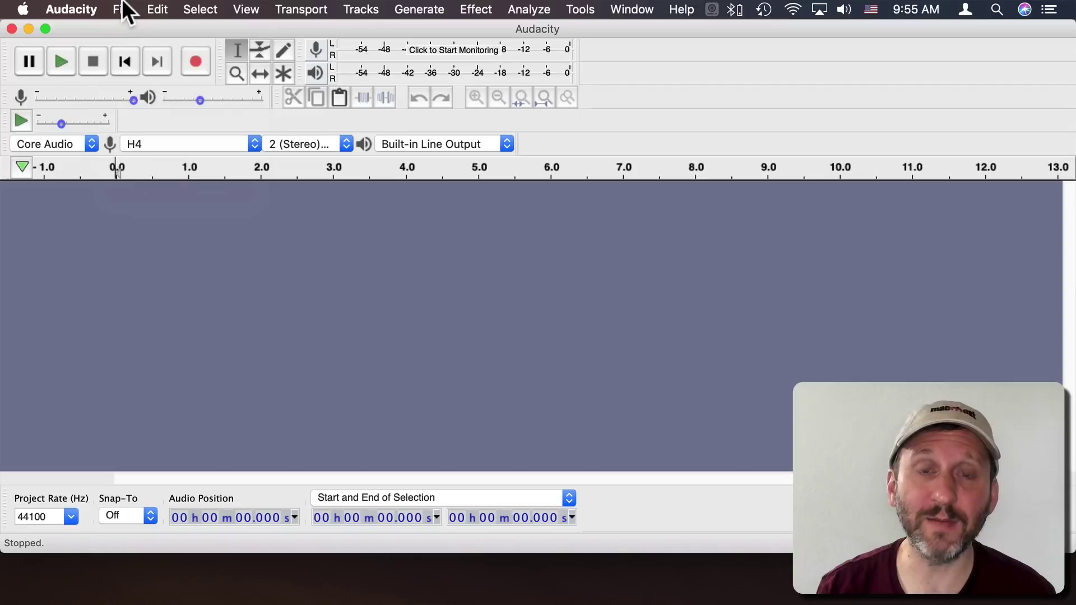
click(125, 8)
click(156, 133)
click(156, 143)
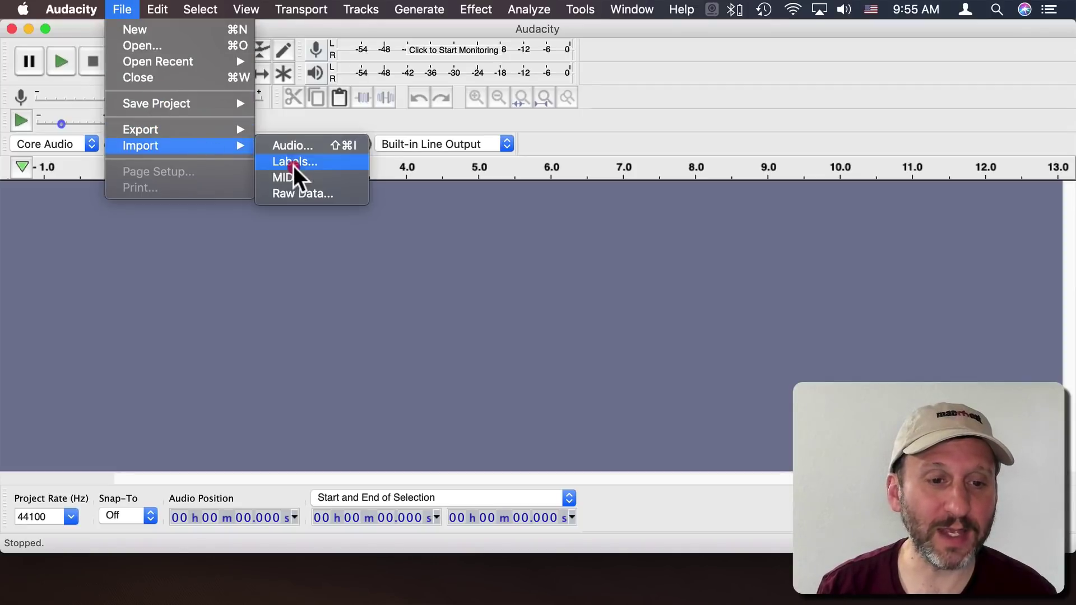
click(294, 145)
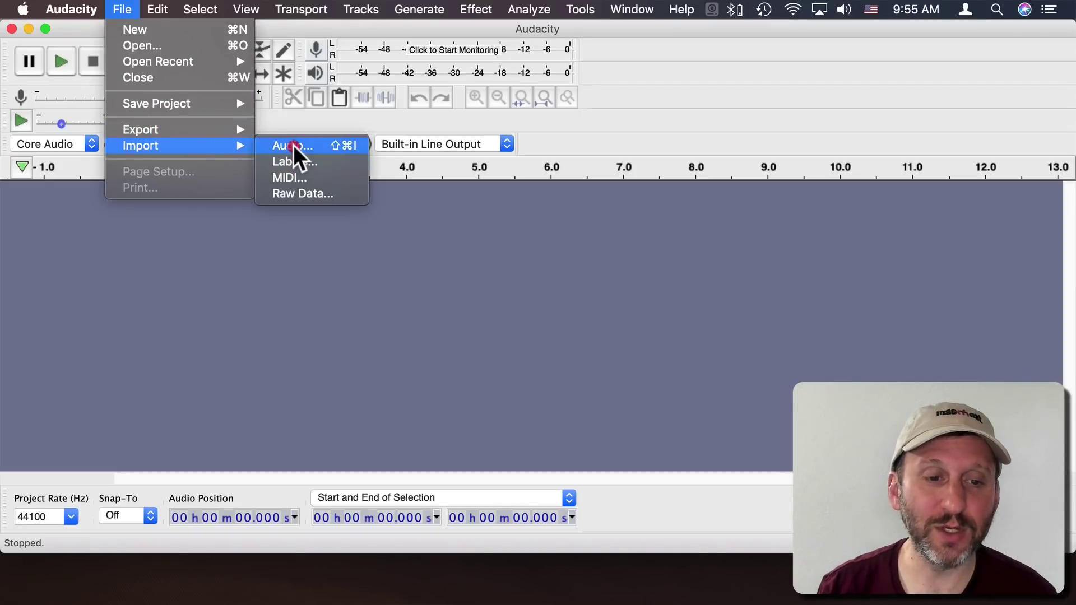
click(294, 189)
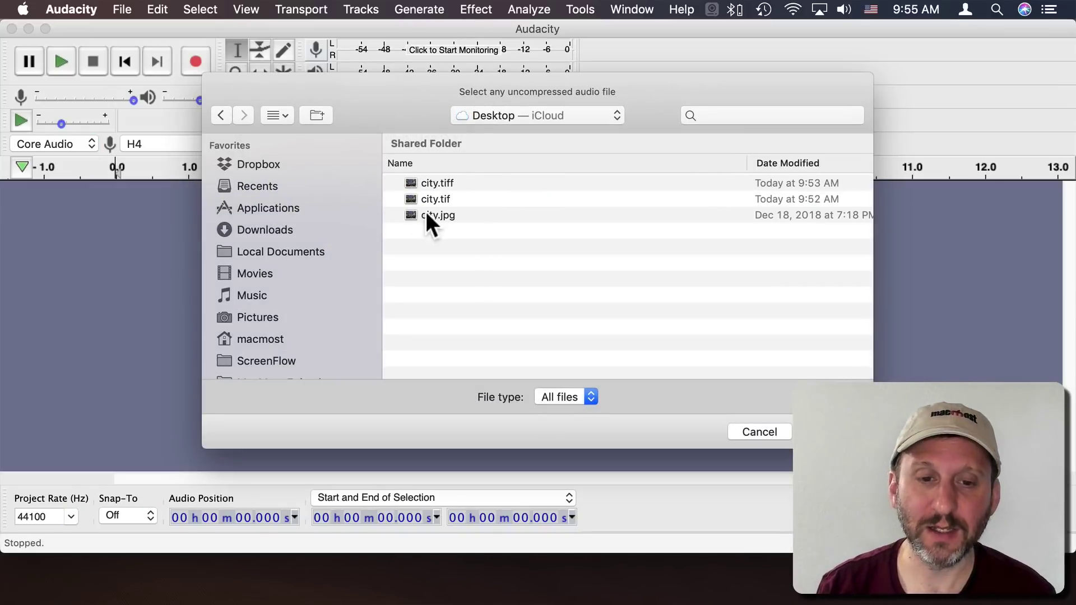
Import city.tif as raw data with U-Law encoding and 1 channel (mono).
click(435, 200)
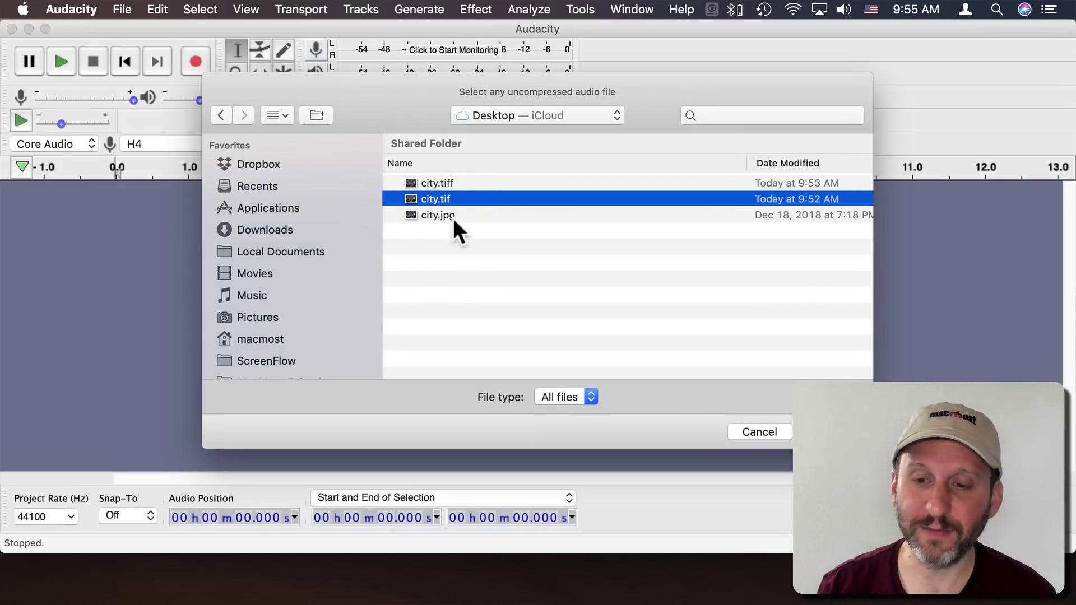
key(Return)
click(541, 206)
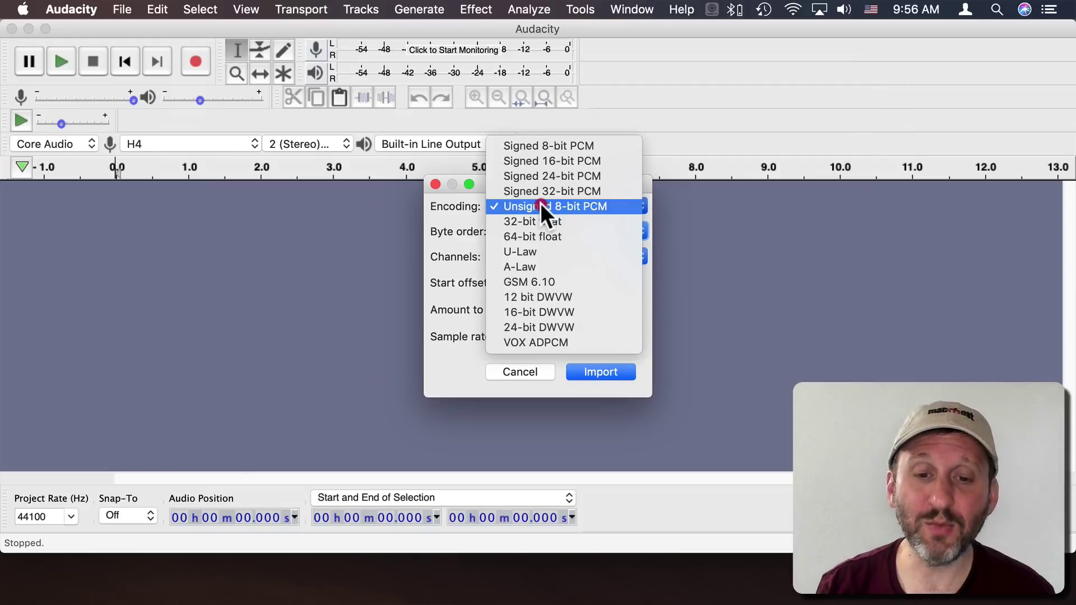
click(539, 252)
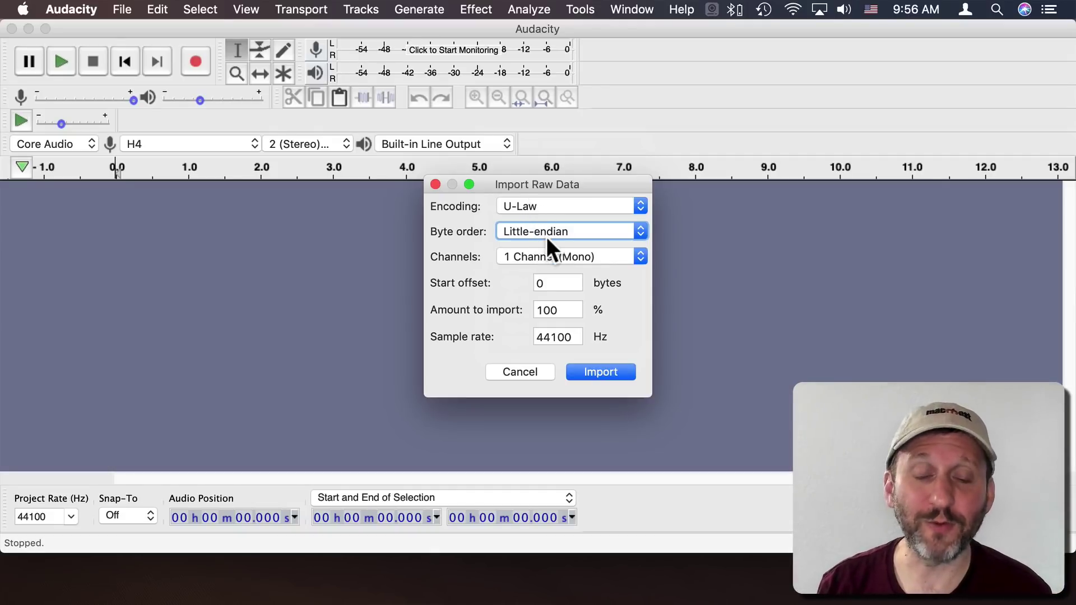
click(533, 257)
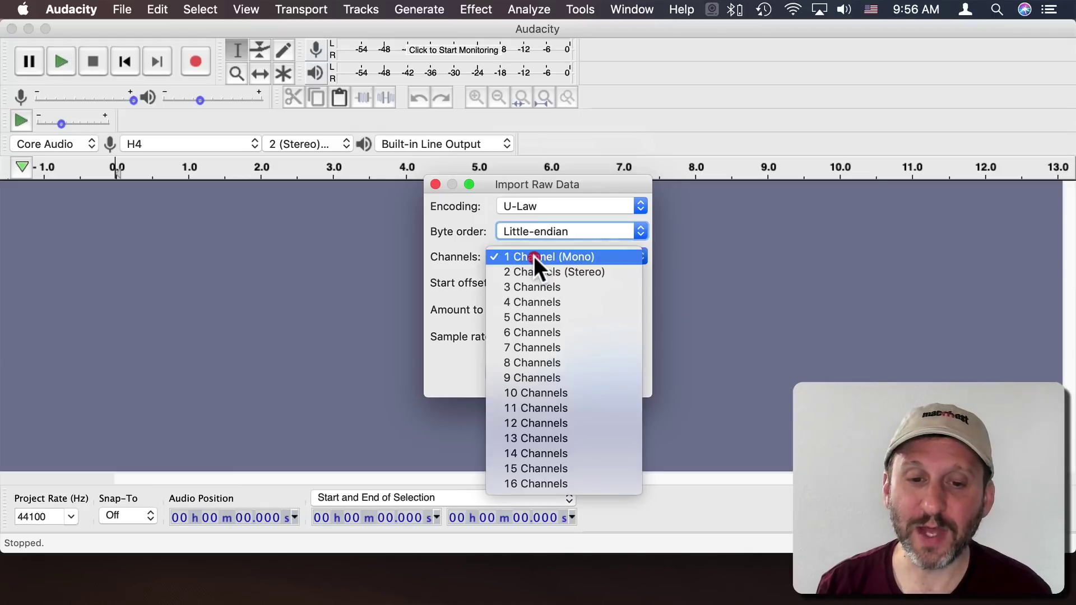
click(527, 256)
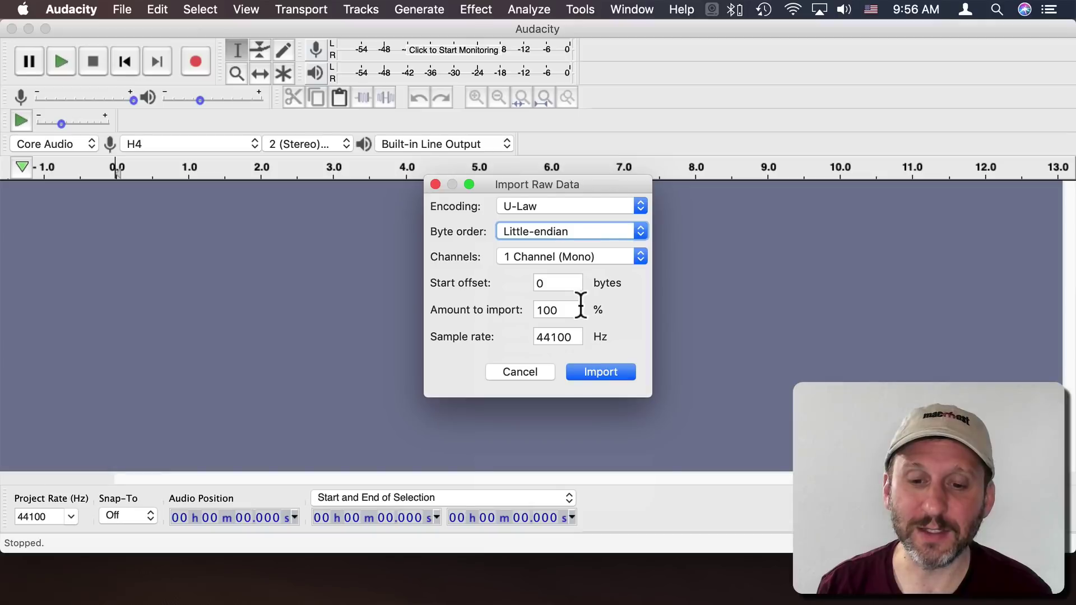
click(596, 372)
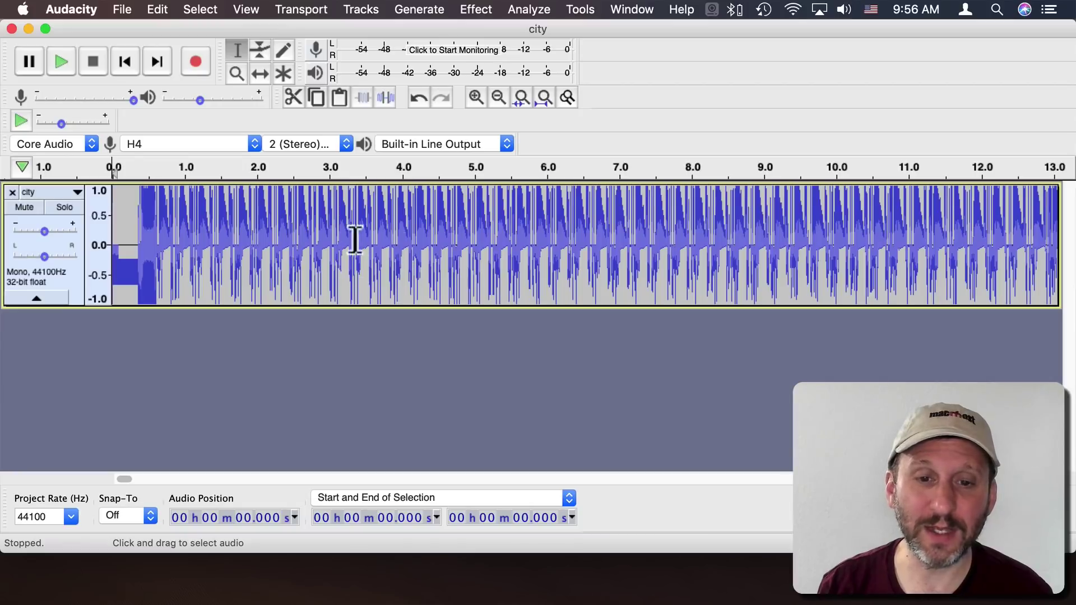
Fit the project so the roughly 14-minute city track fills the window.
click(544, 97)
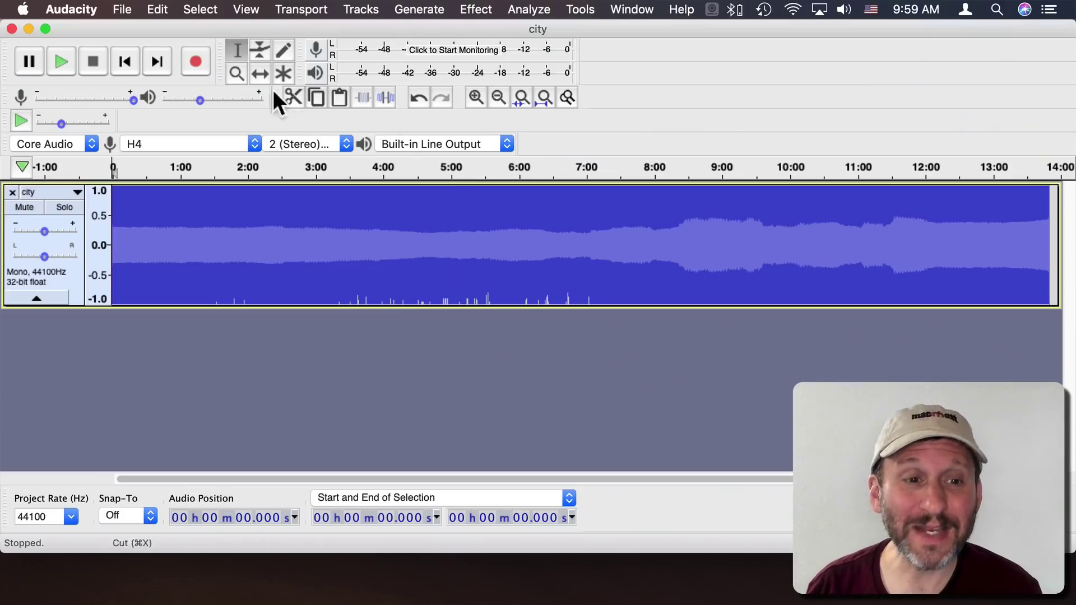
Start exporting the audio and name the file city-glitch.tiff.
click(121, 8)
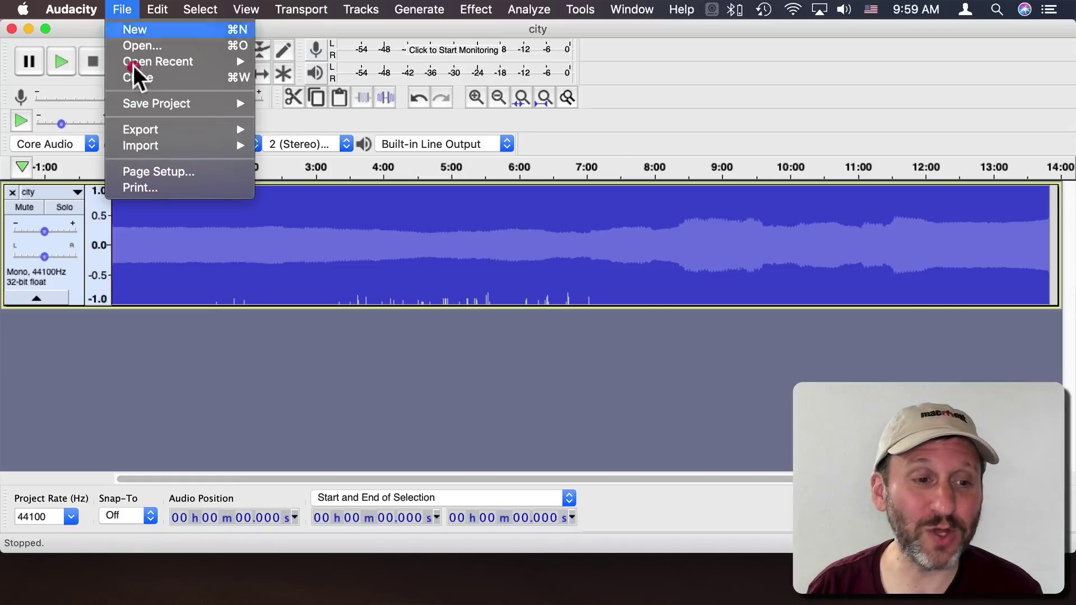
mouse_move(150, 131)
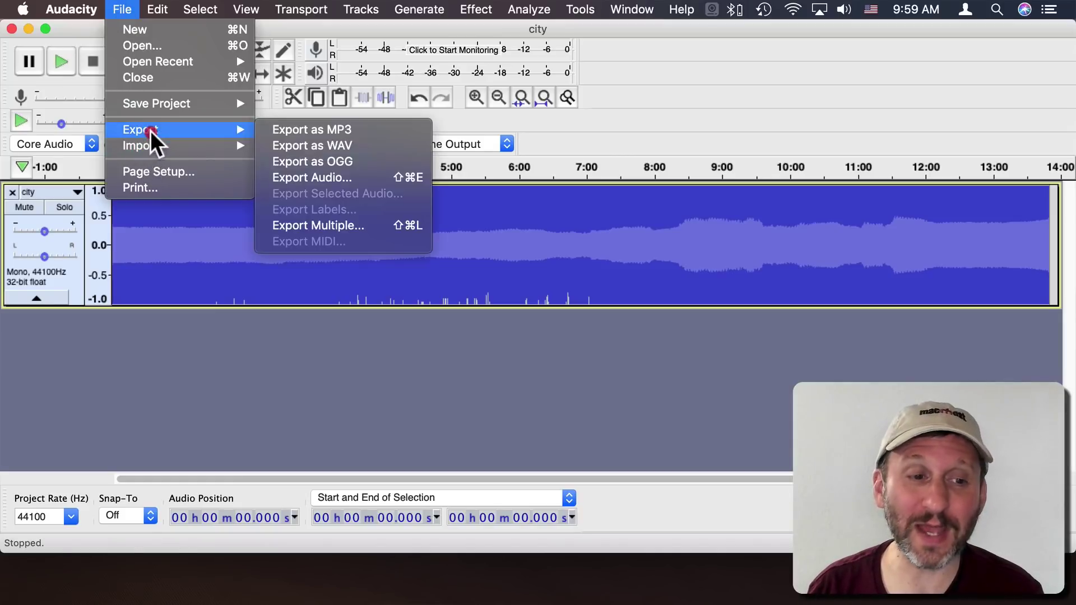
click(313, 176)
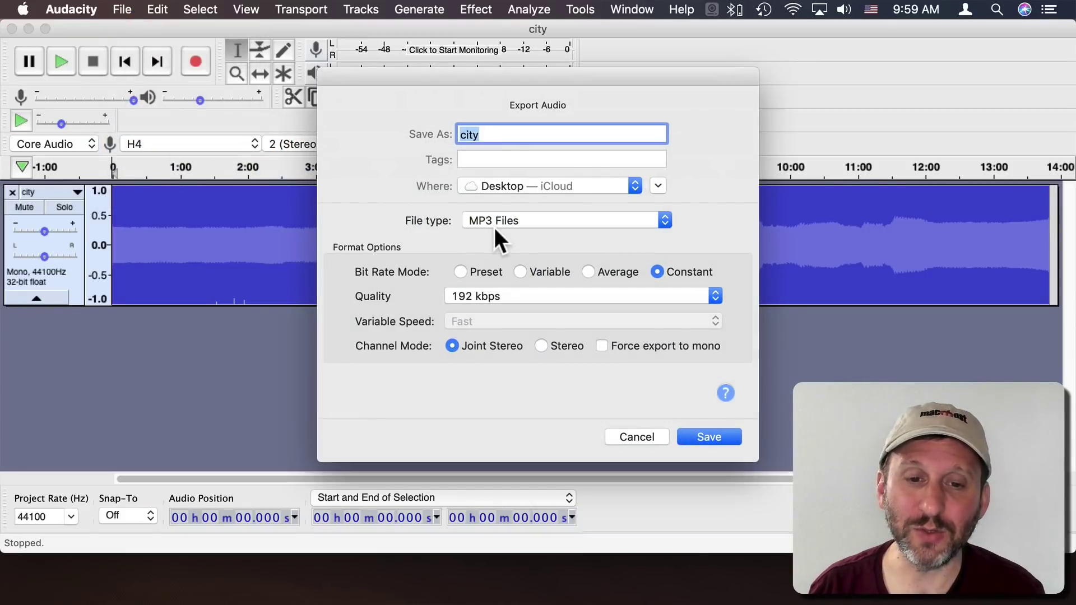
click(481, 135)
text(-glitch)
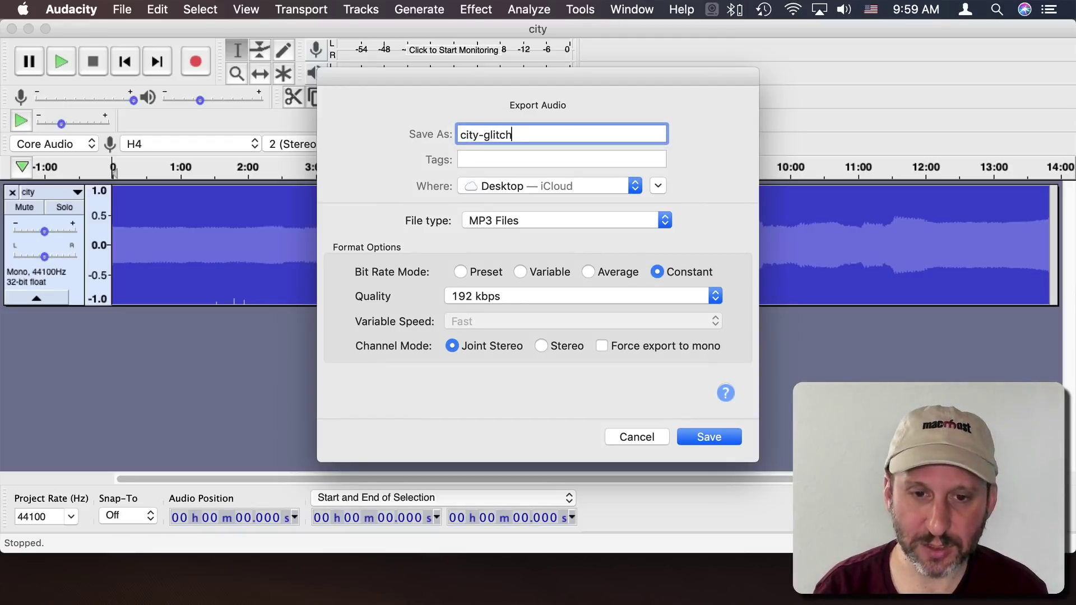
text(.aiff)
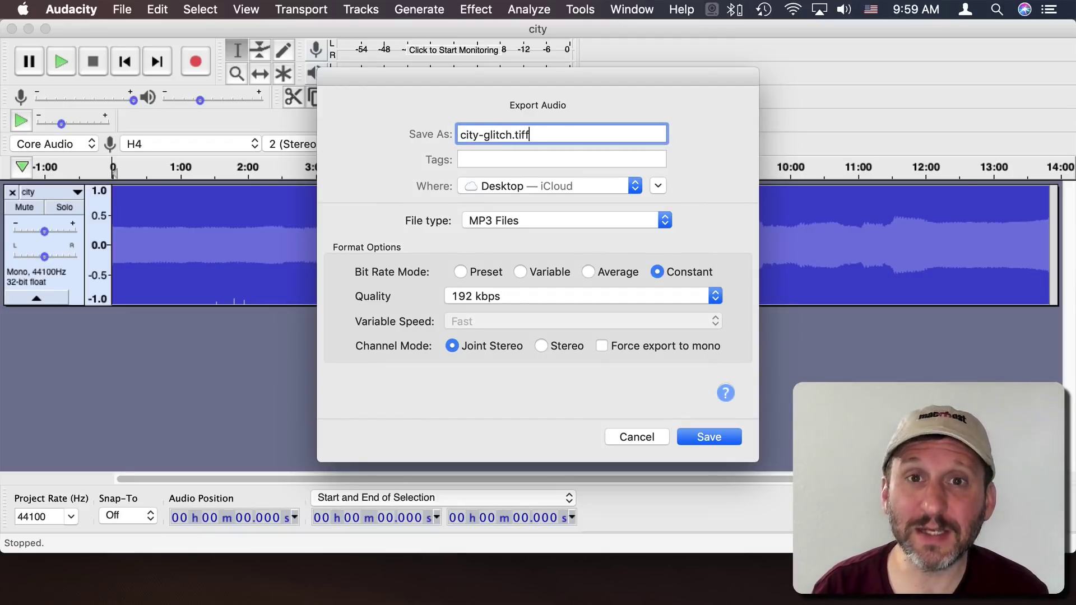
click(517, 134)
key(BackSpace)
text(t)
double_click(543, 134)
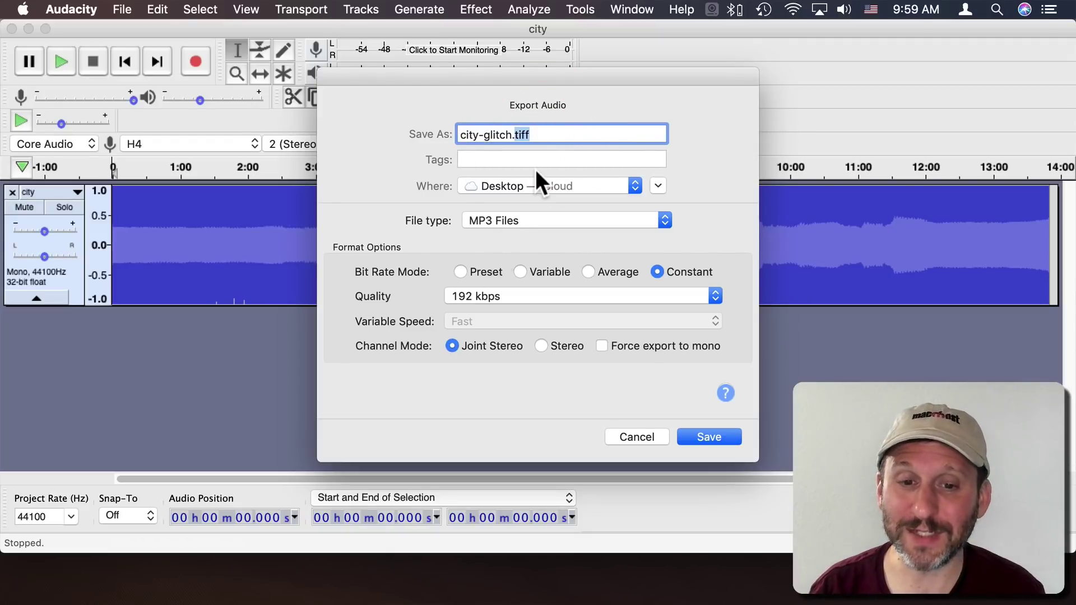
Set the export type to Other uncompressed files, RAW (header-less) header, U-Law encoding.
click(504, 220)
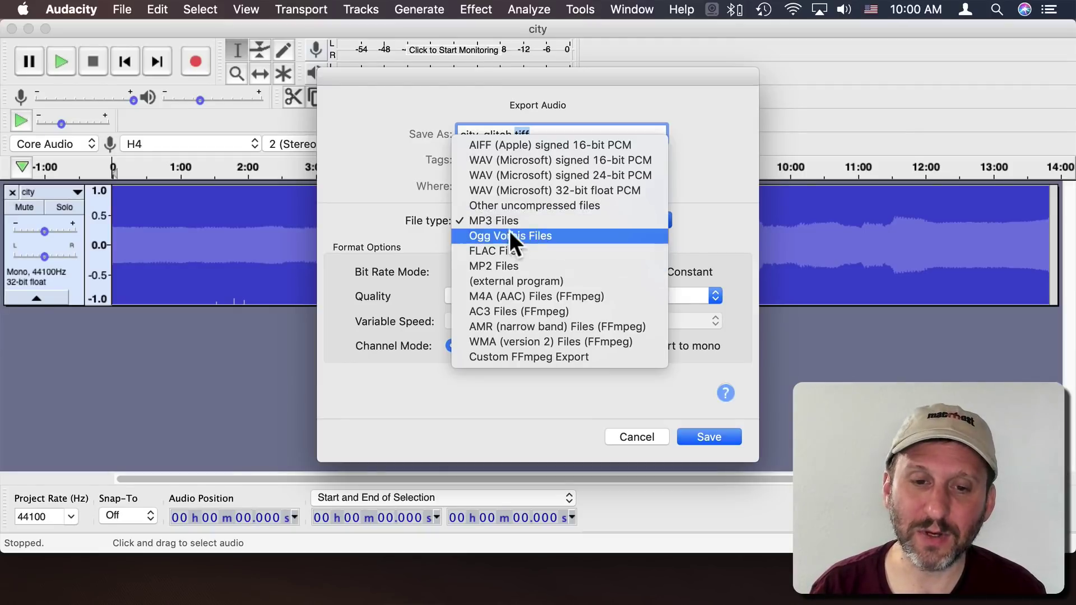
click(511, 207)
click(529, 294)
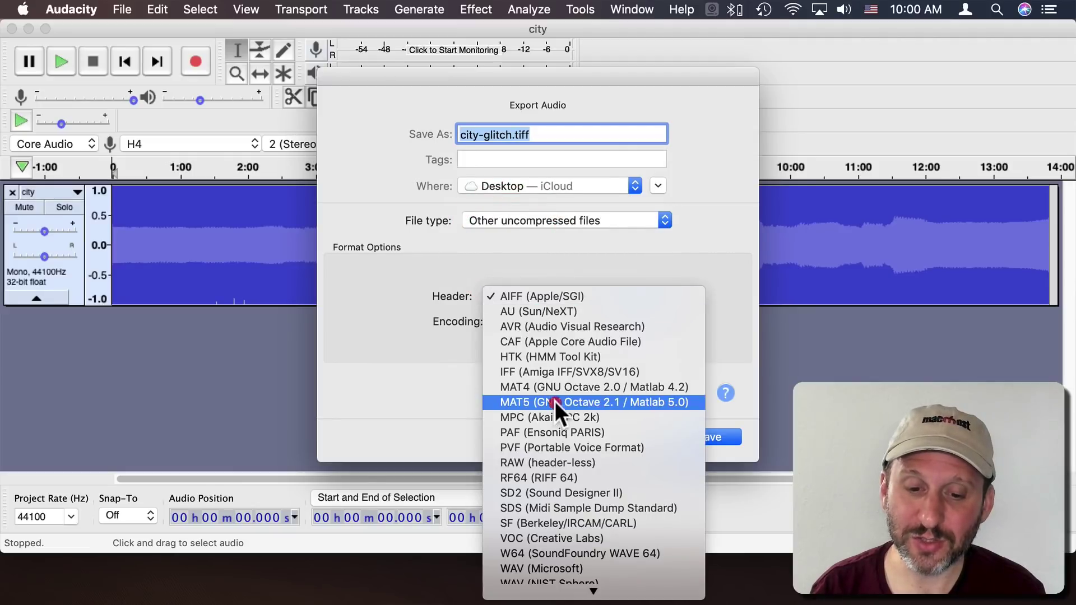
click(553, 459)
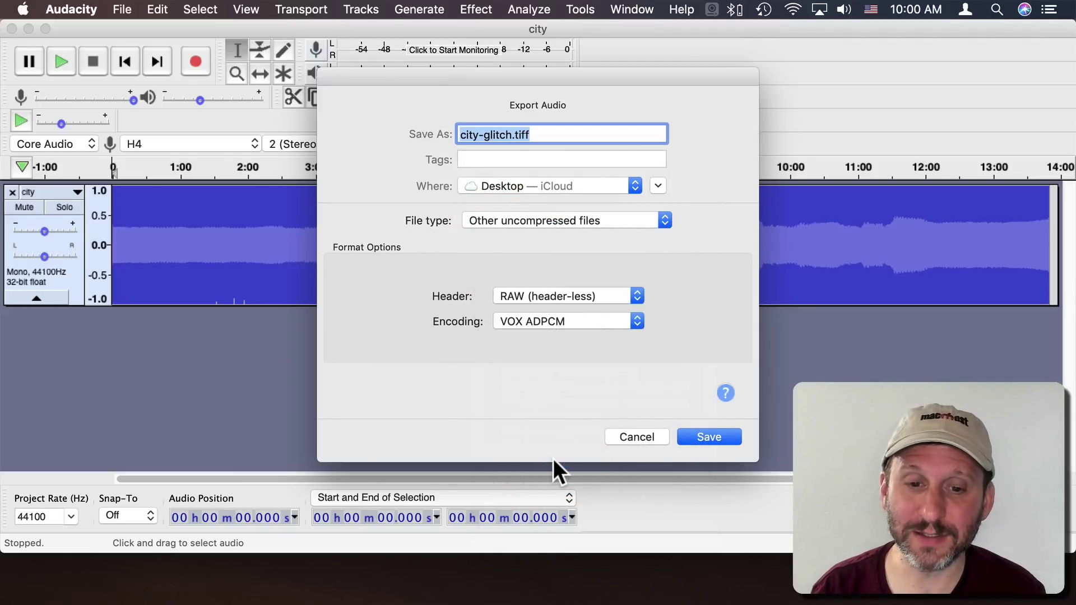
click(545, 321)
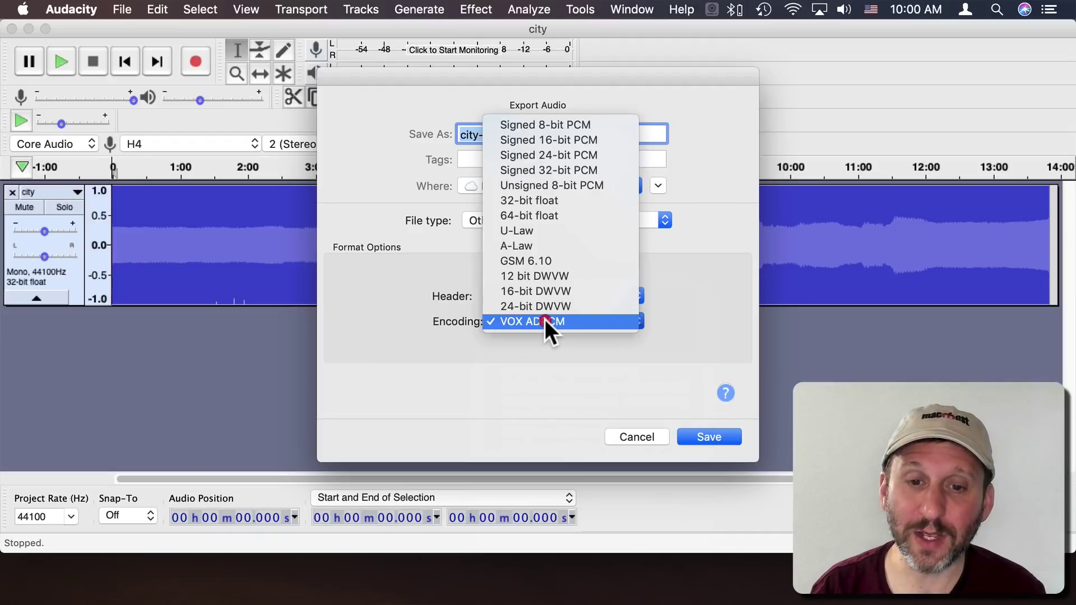
click(532, 231)
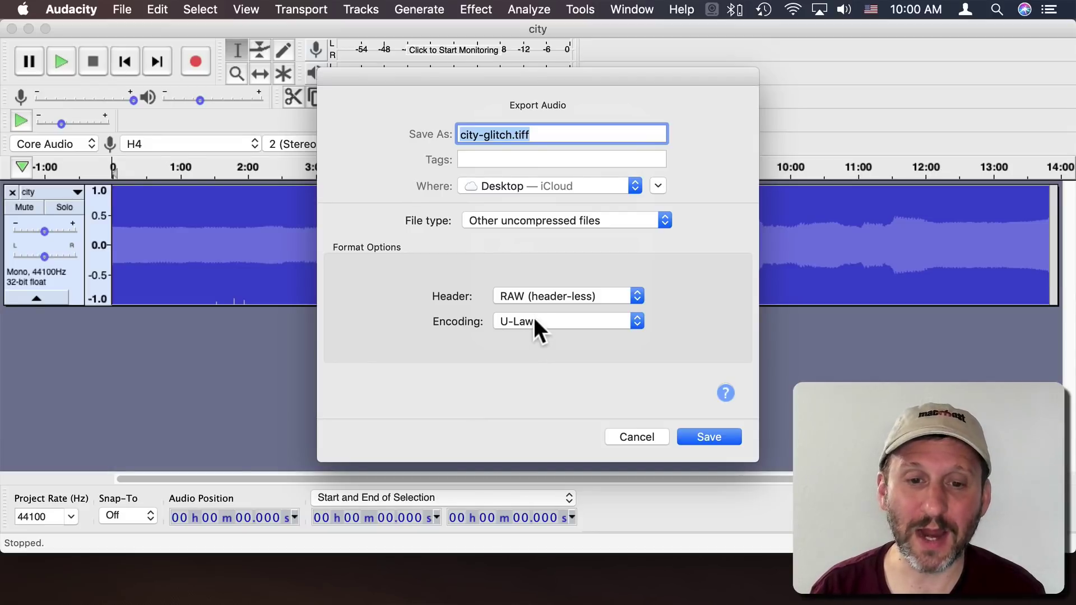
Save the export, accept the .tiff extension and empty metadata, then hide Audacity.
click(698, 432)
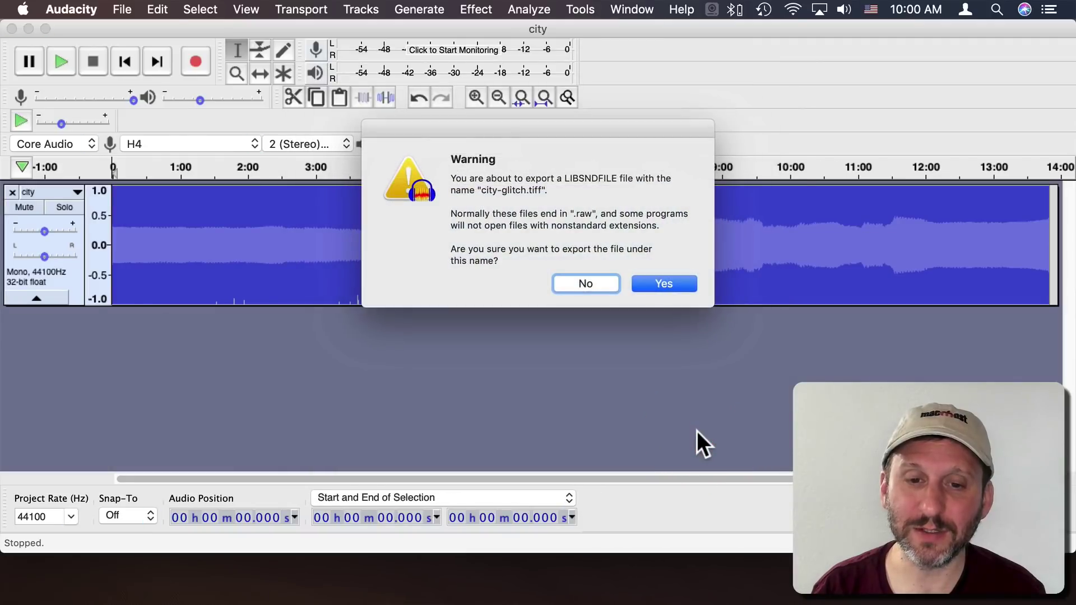
click(656, 281)
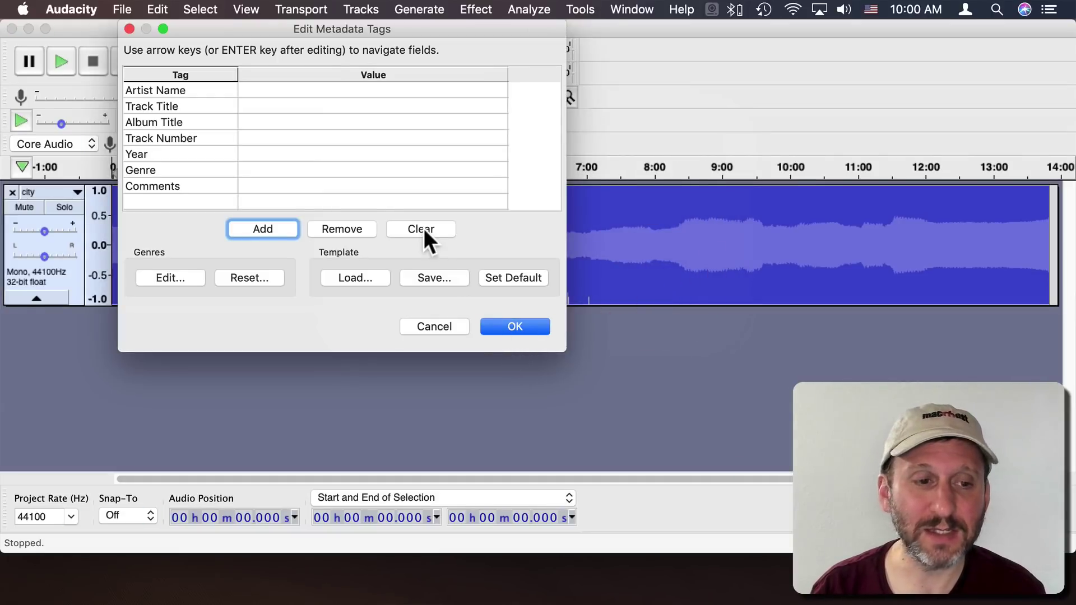
click(504, 324)
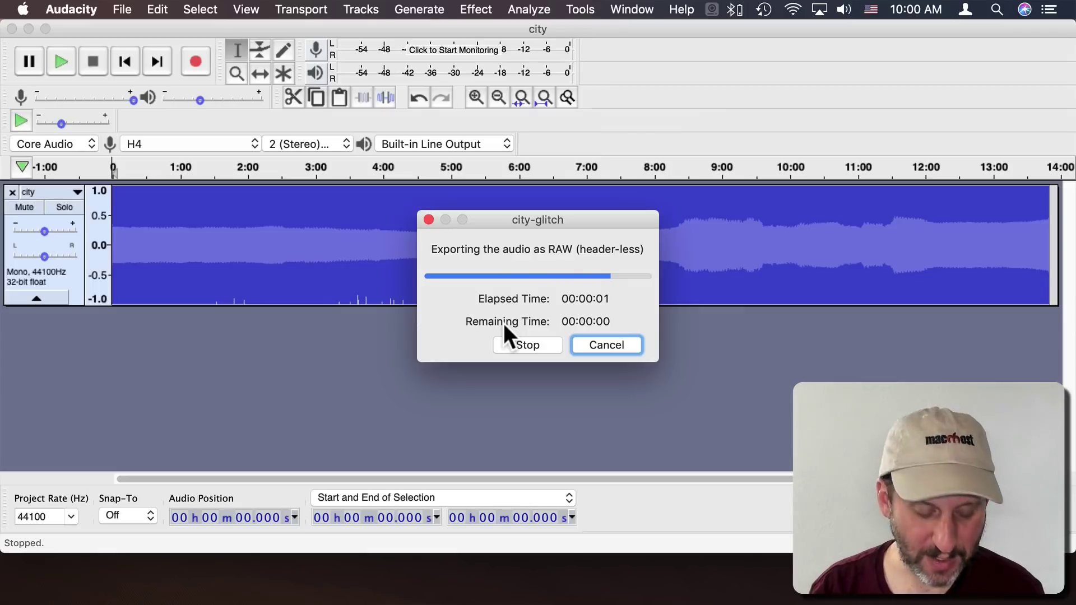
key(super+q)
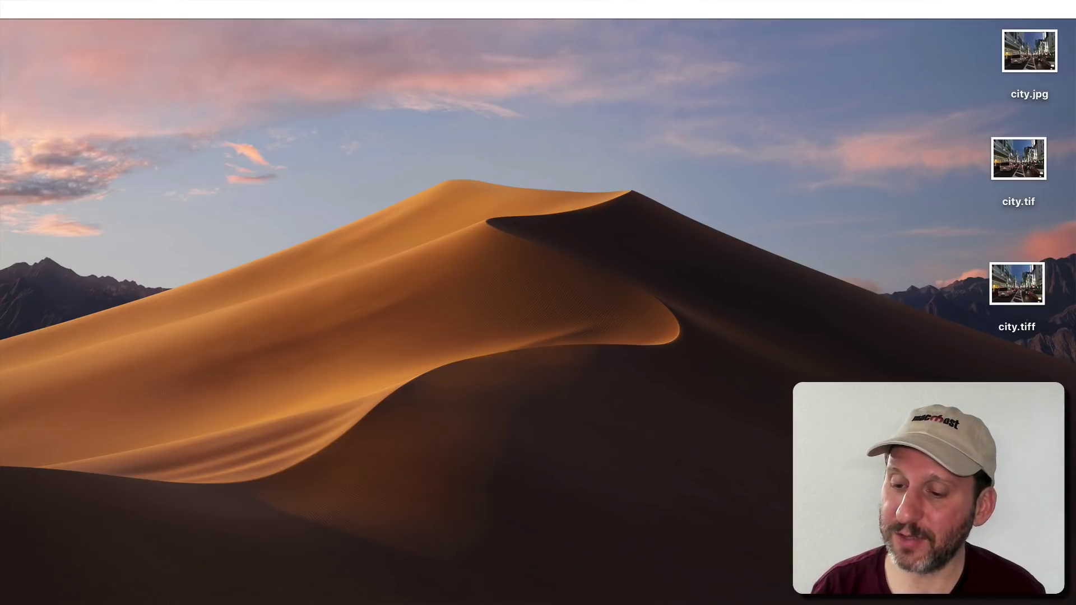
Move city-glitch.tiff off city.tiff on the desktop and Quick Look its image.
click(970, 284)
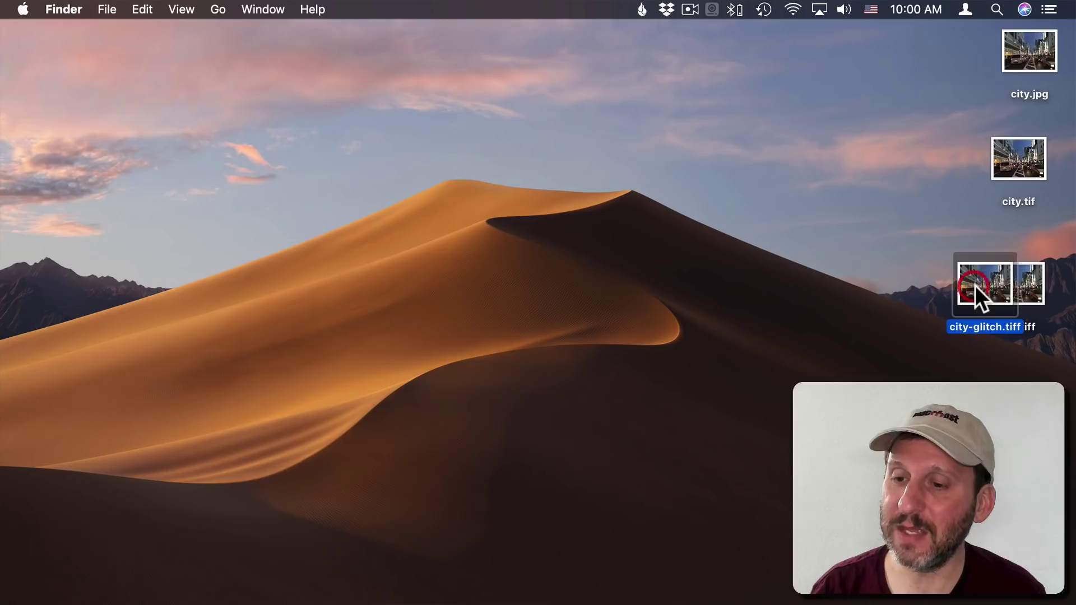
drag(983, 291, 940, 112)
key(space)
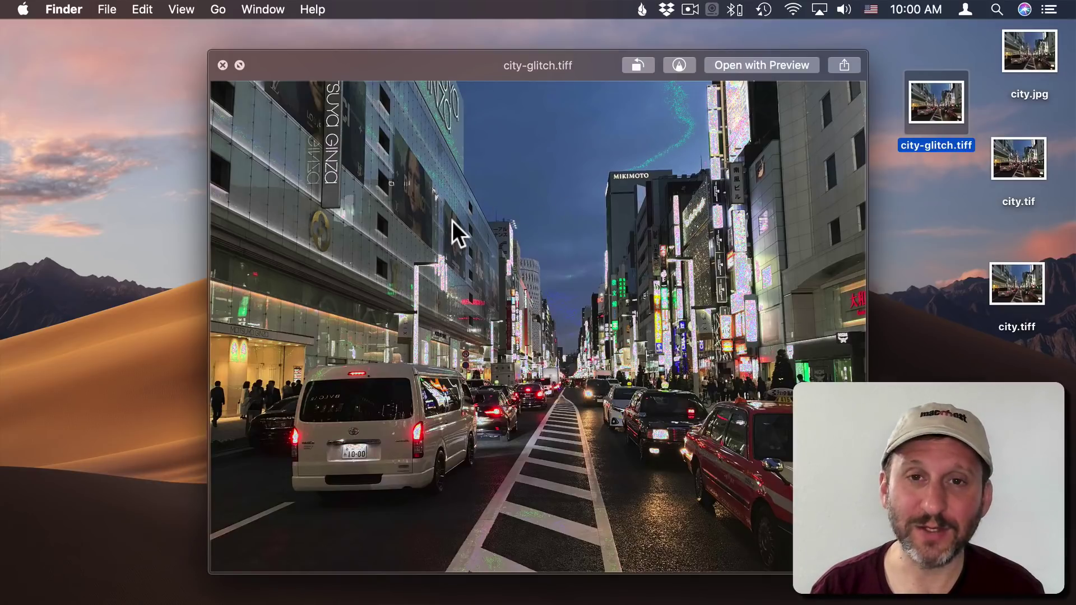
key(space)
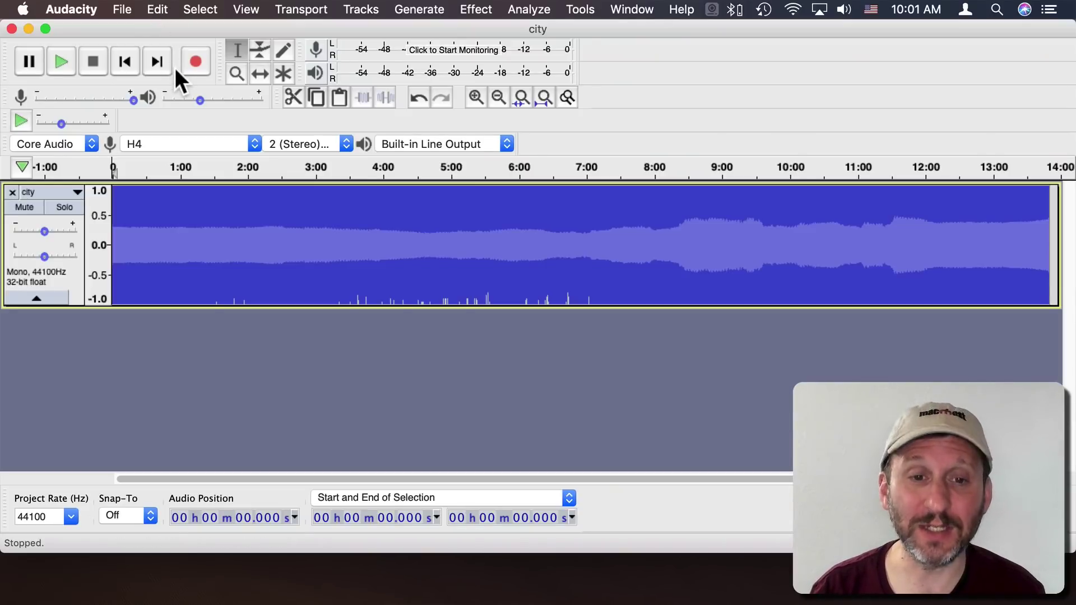
Drag across the city waveform from about 0:08 to the 13:38 end.
click(188, 239)
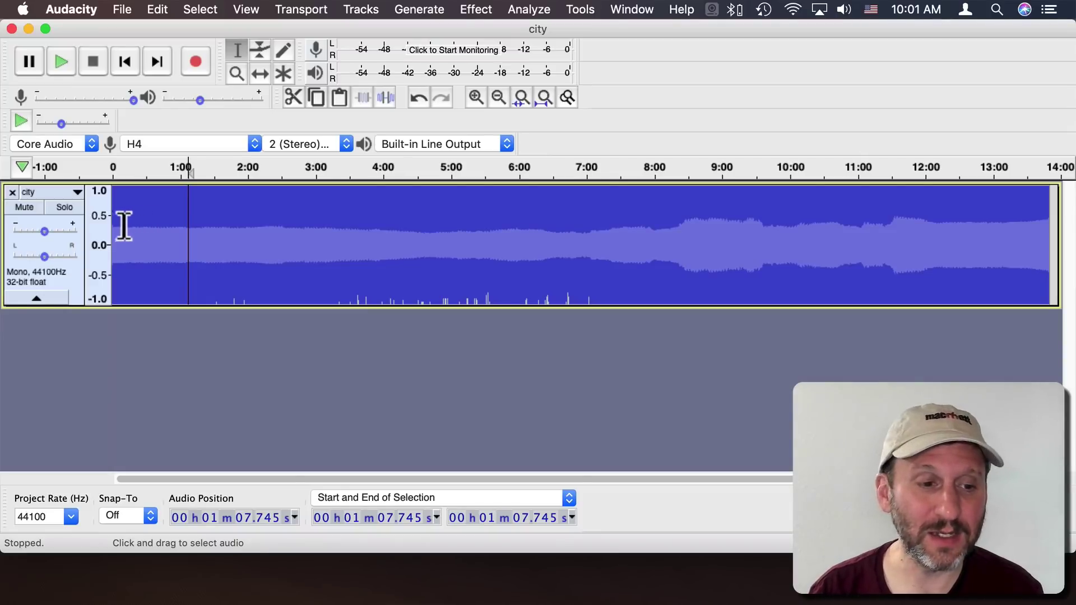
drag(121, 226, 1035, 219)
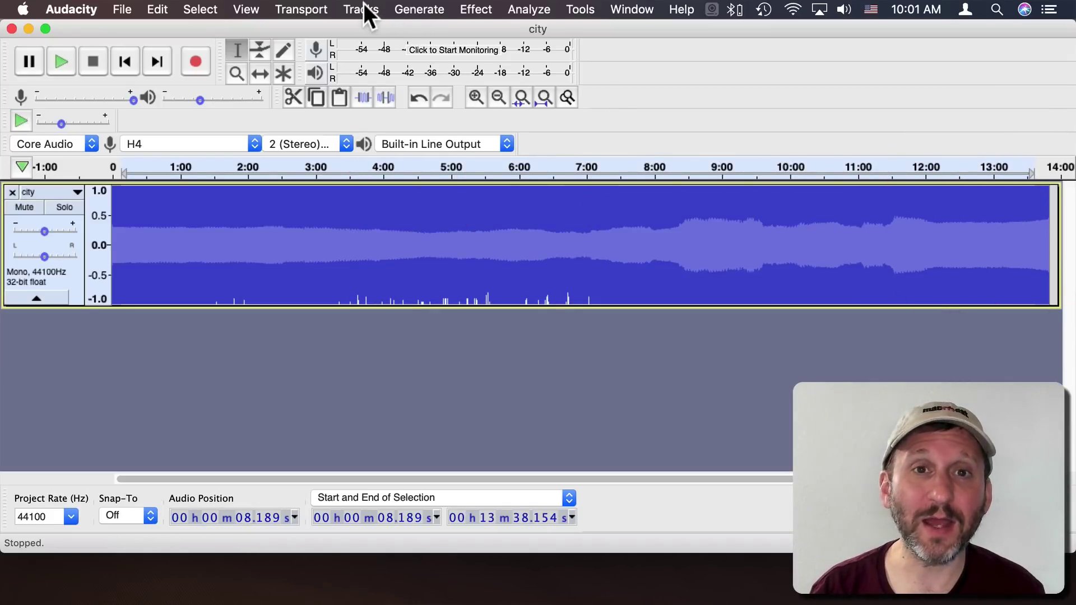
Apply Reverb at its defaults (75% room size, 50% reverberance) to the selection.
click(473, 10)
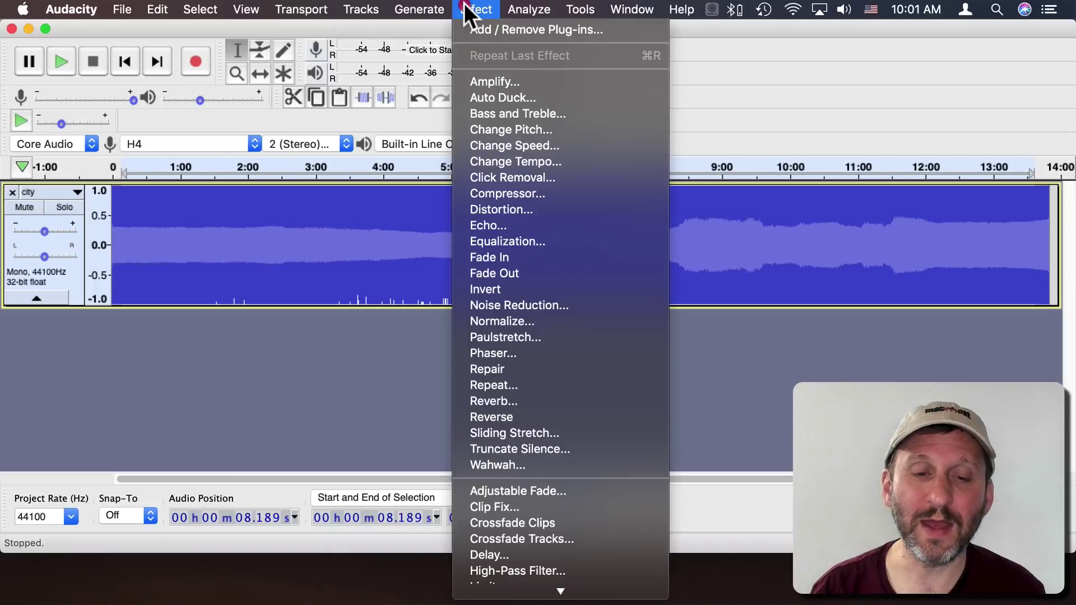
click(507, 384)
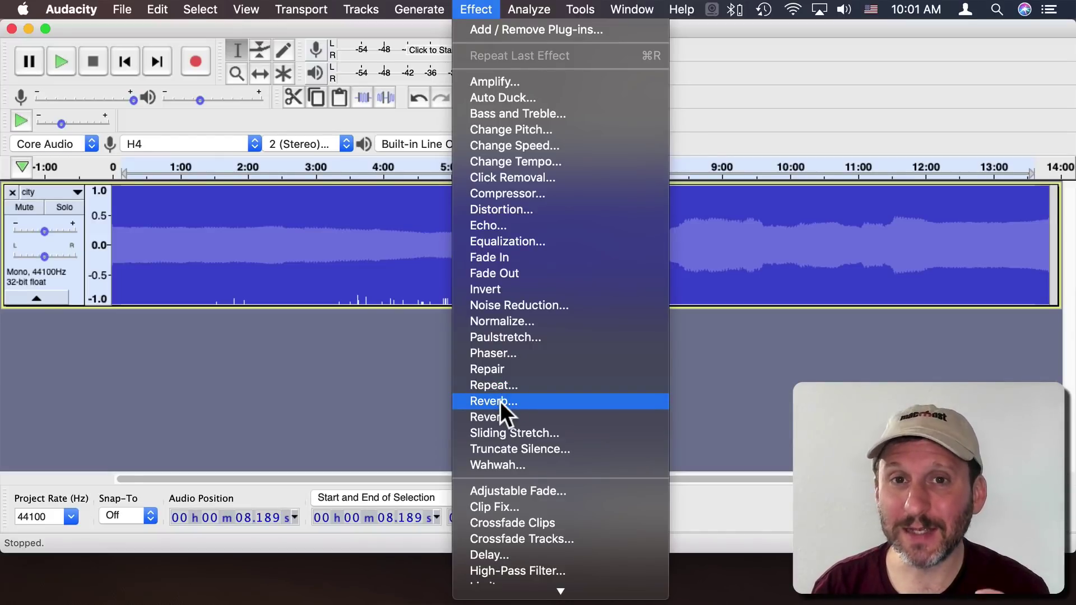
click(500, 401)
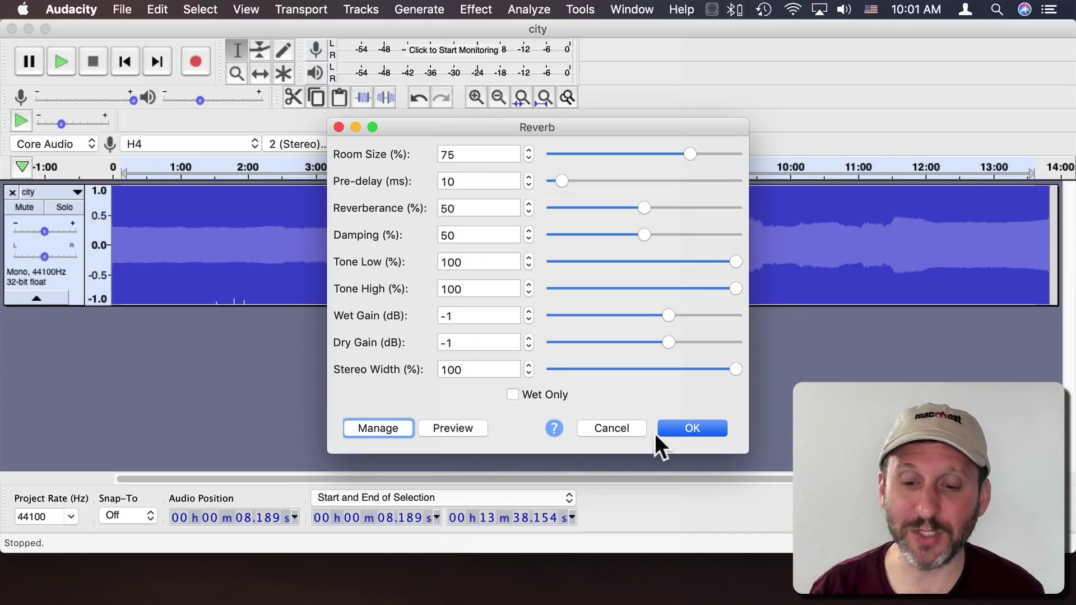
click(685, 426)
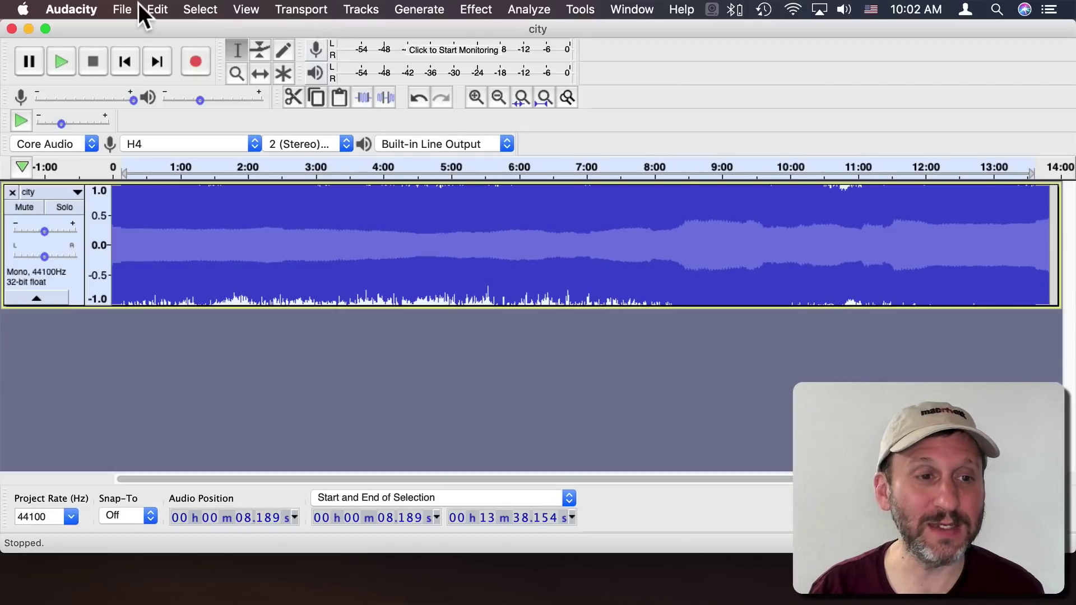
Export the reverbed audio as city-glitched, keeping RAW header-less U-Law settings.
click(127, 8)
mouse_move(153, 135)
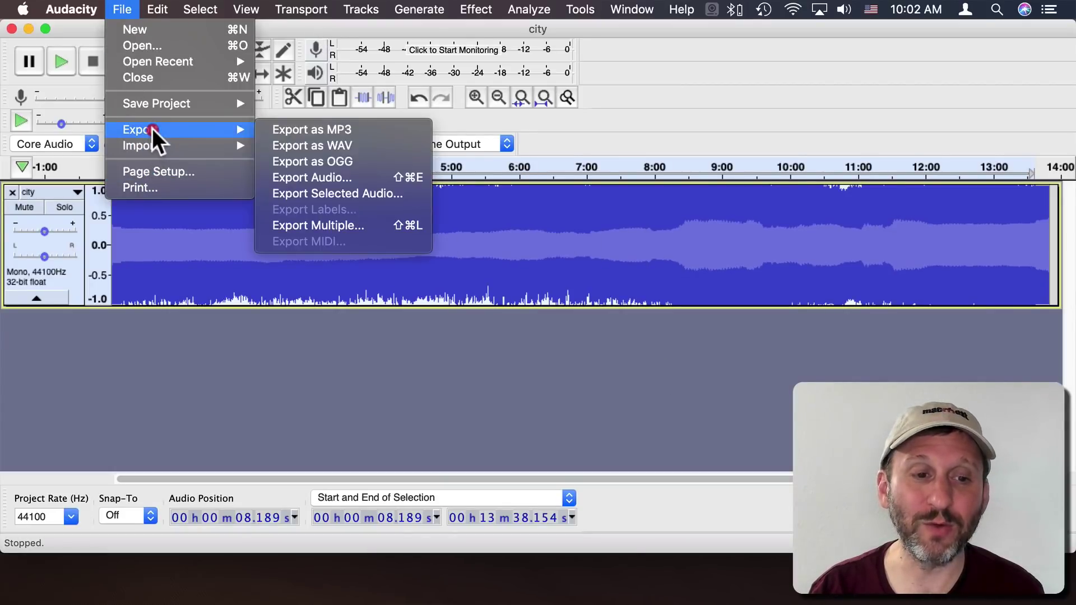
click(348, 176)
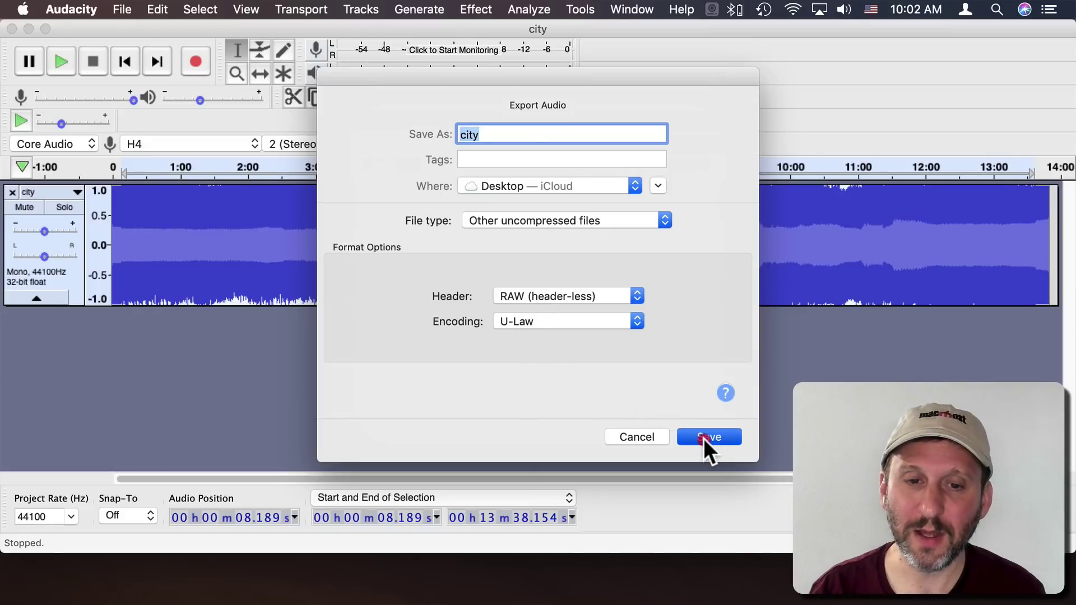
click(490, 135)
text(-)
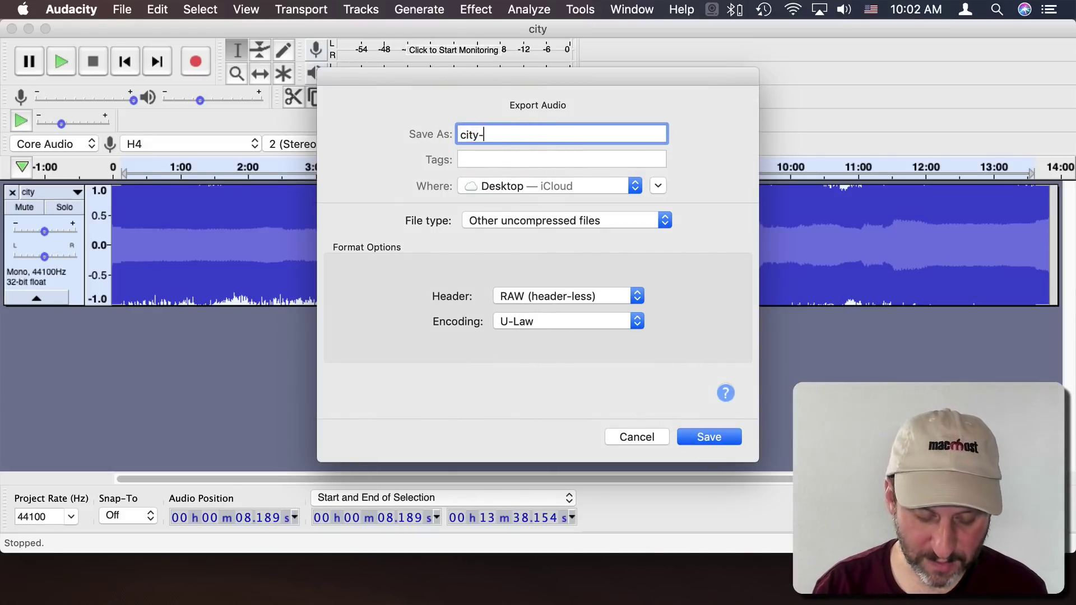
text(glitched)
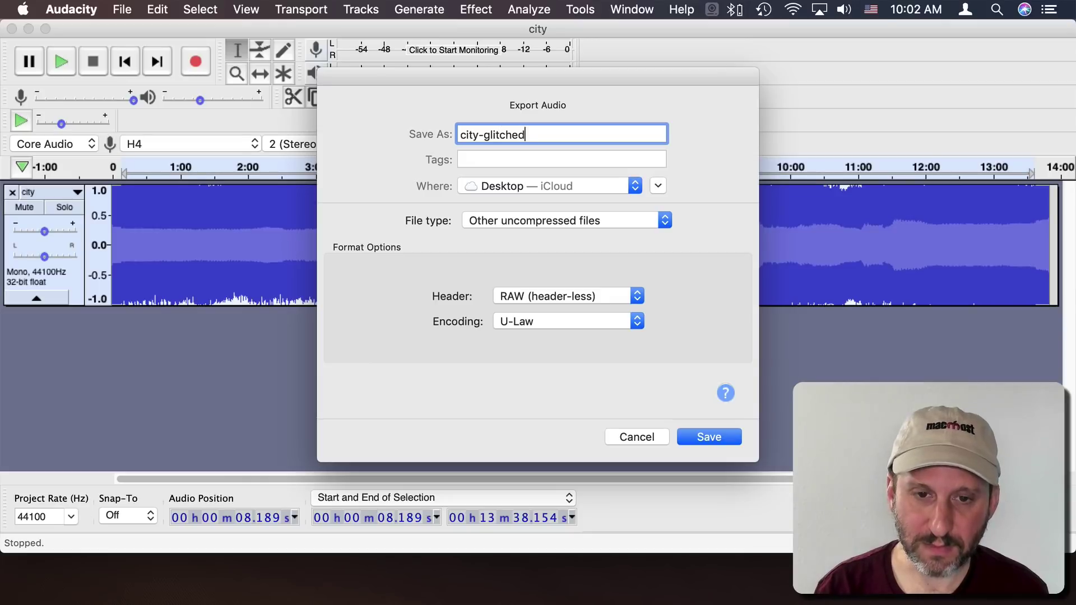
text(.raw)
key(Return)
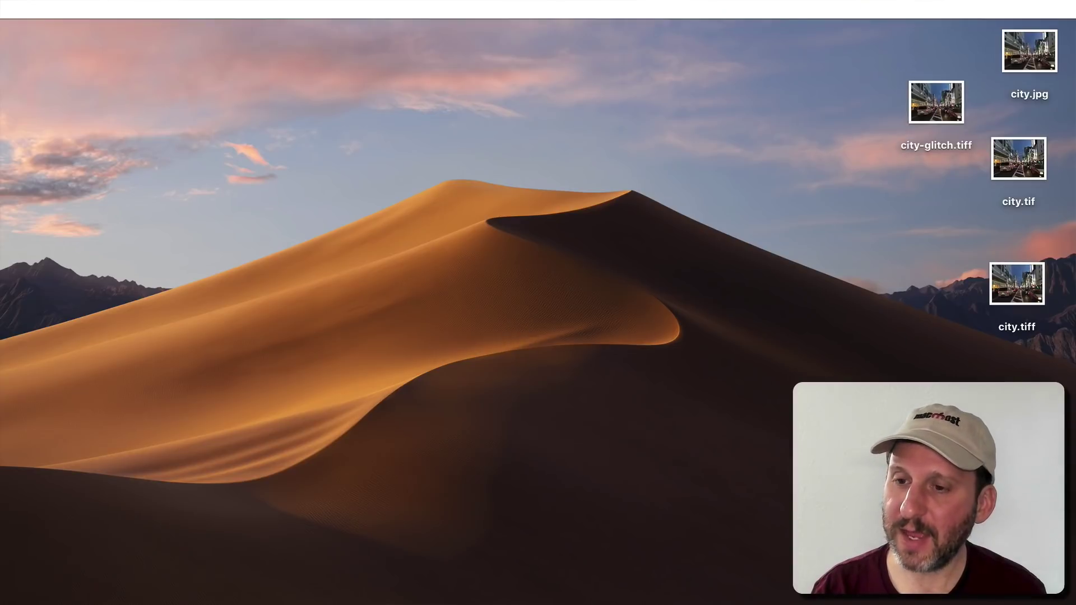
Move city-glitched.tiff aside on the desktop and view it in Preview.
drag(835, 80, 832, 72)
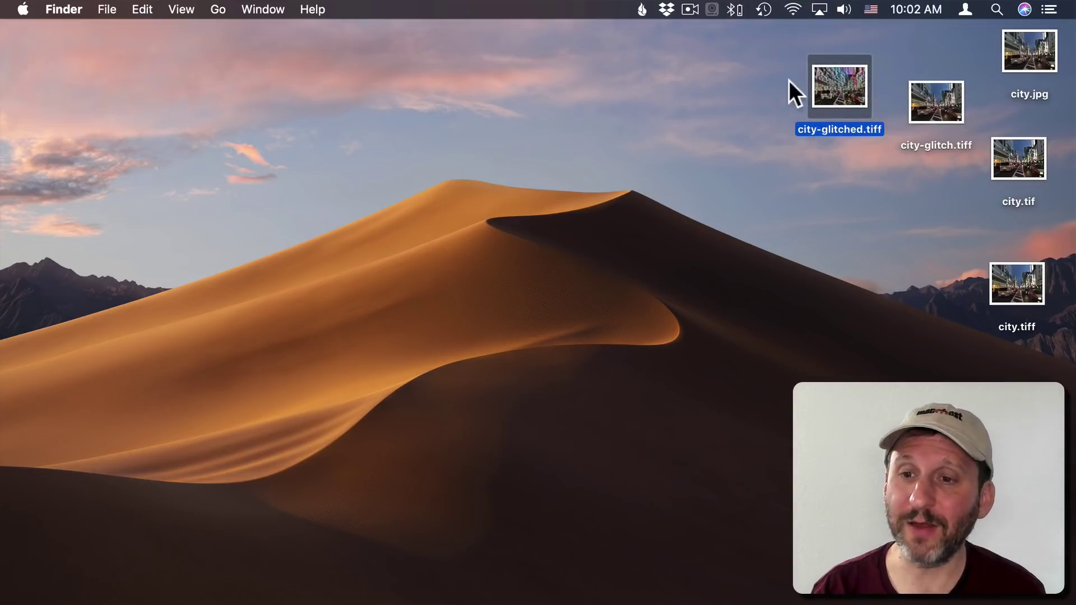
double_click(828, 83)
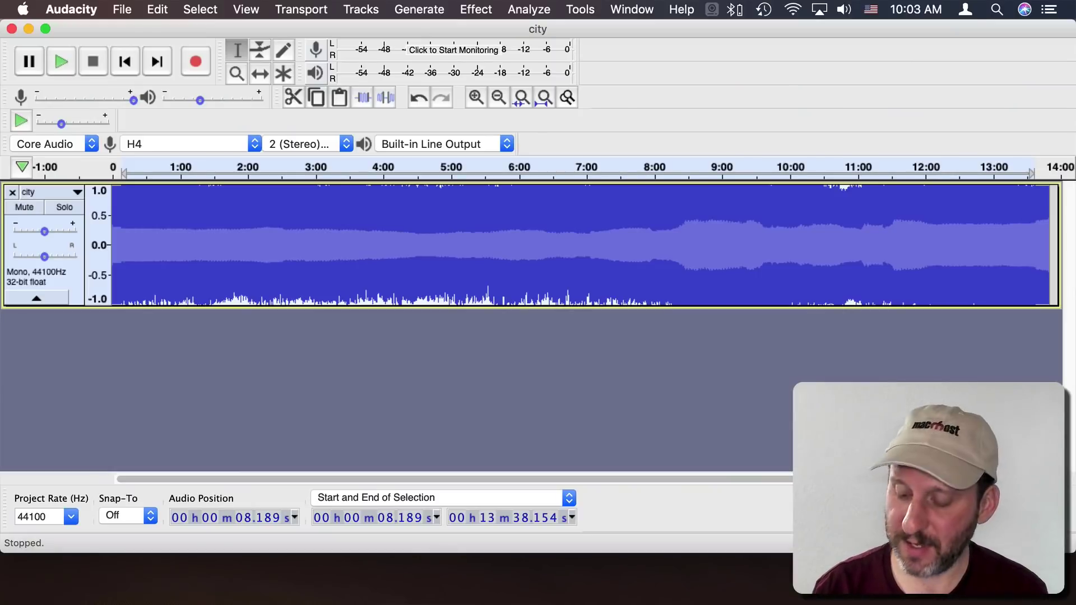
Undo the full-length Reverb, then reapply Reverb to about 0:56–2:45.
click(147, 7)
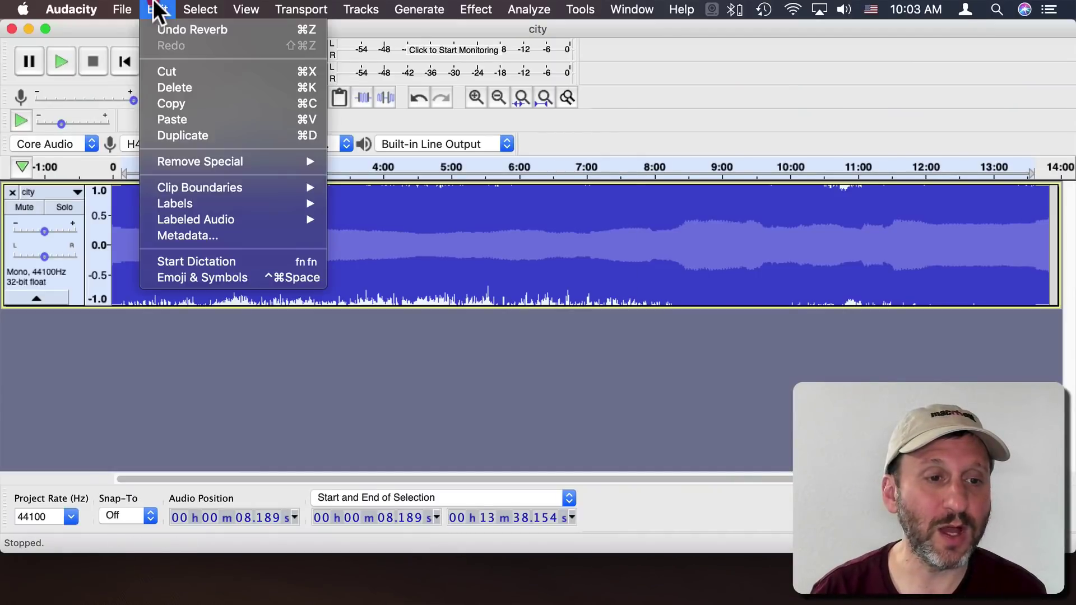
click(177, 29)
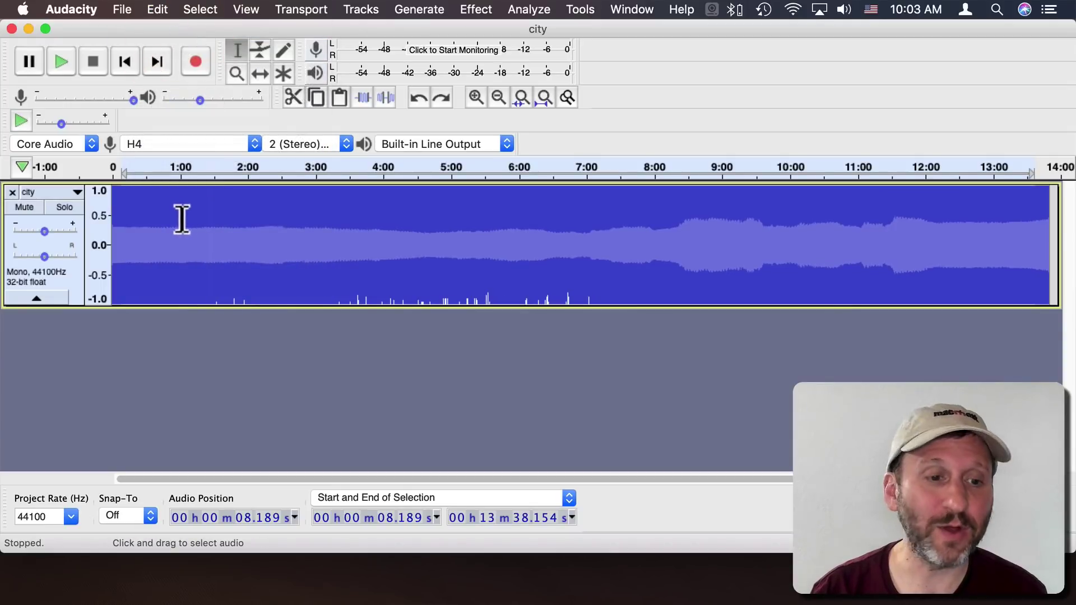
drag(176, 218, 295, 228)
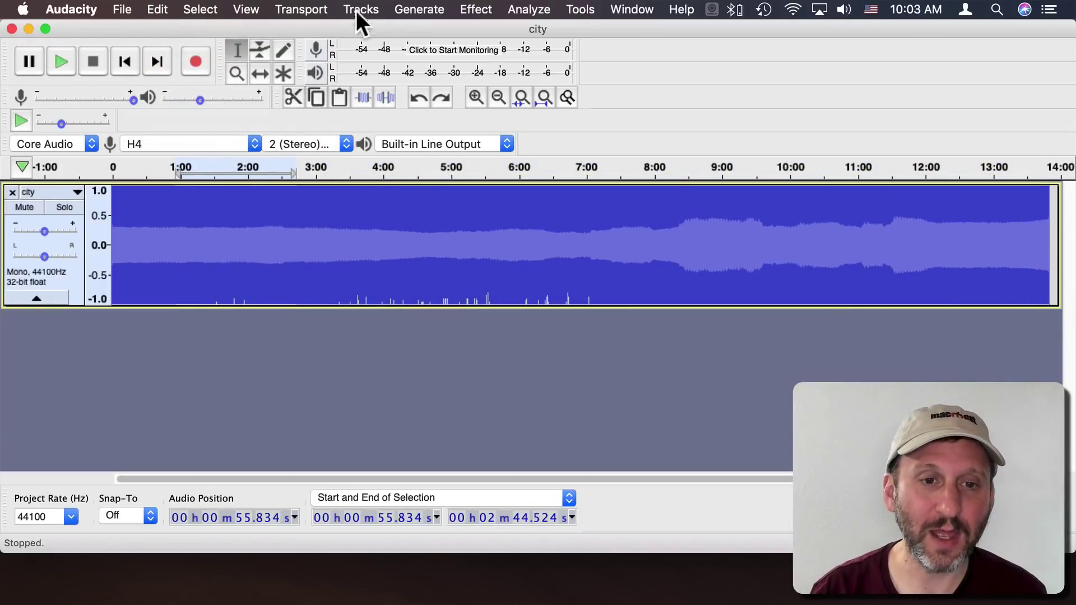
click(470, 6)
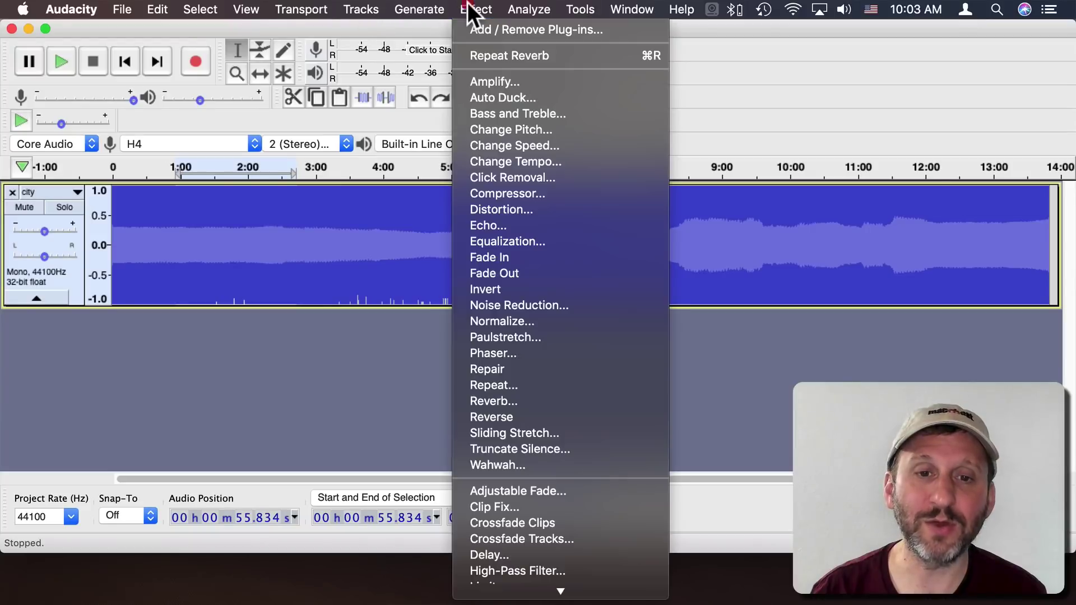
click(482, 52)
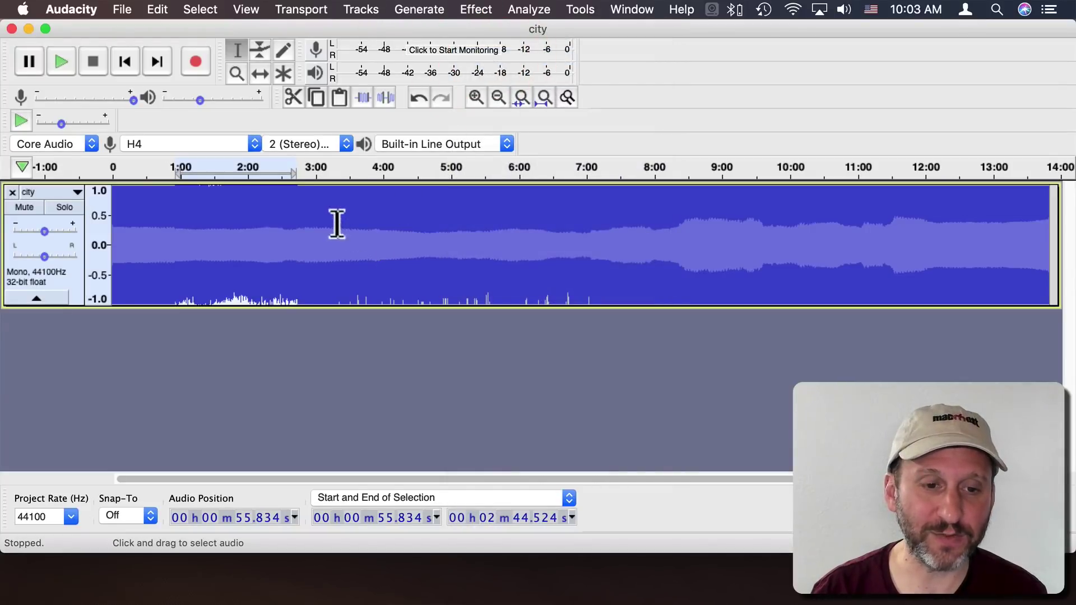
Repeat Reverb on about 5:57–7:38 and 9:59–11:56.
drag(515, 222, 630, 228)
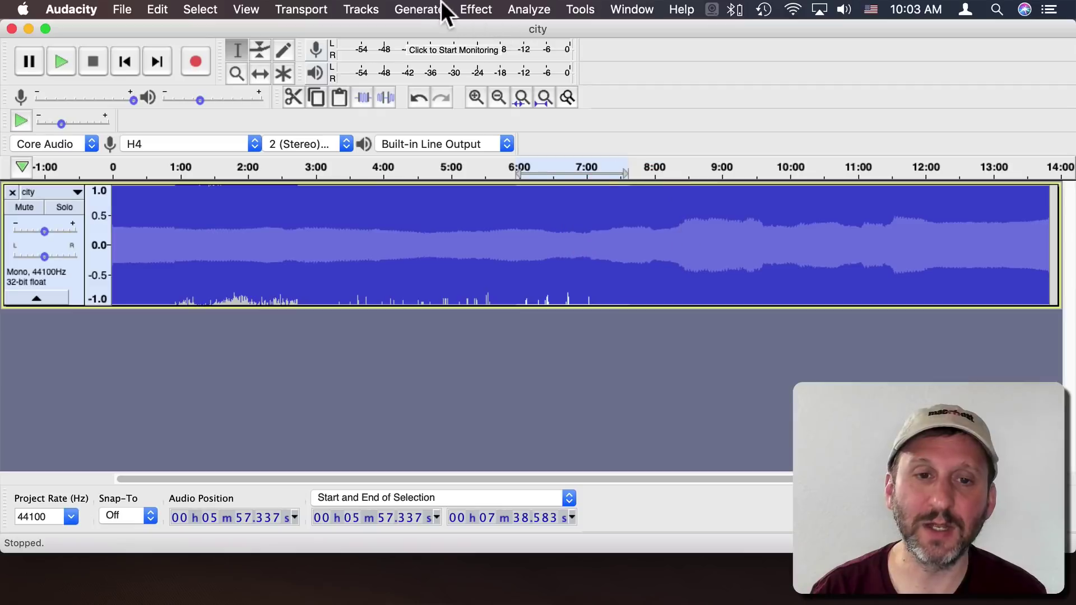
click(474, 9)
click(482, 51)
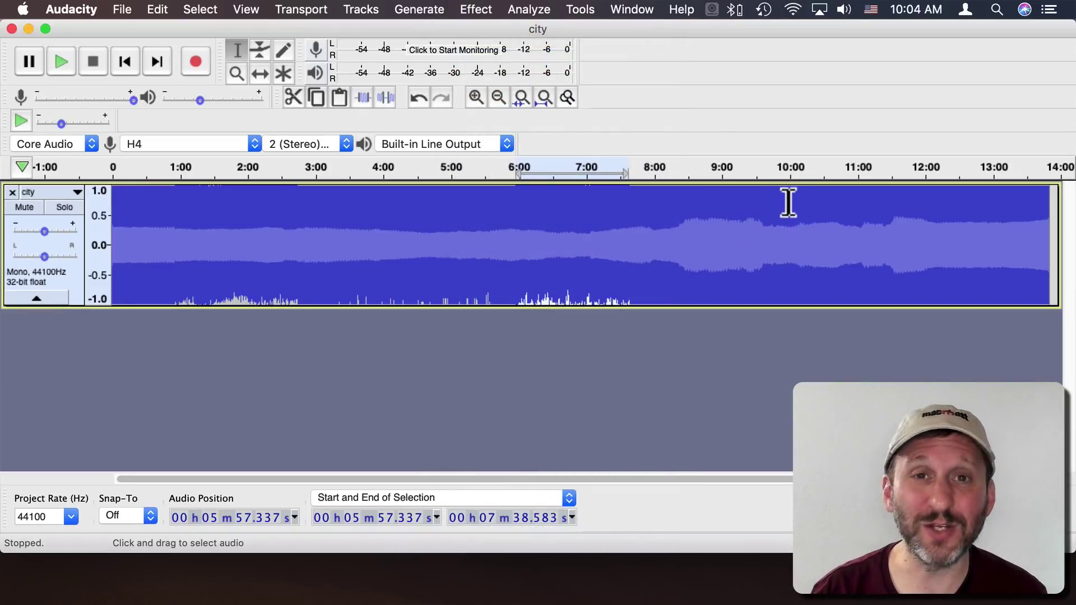
drag(789, 203, 921, 213)
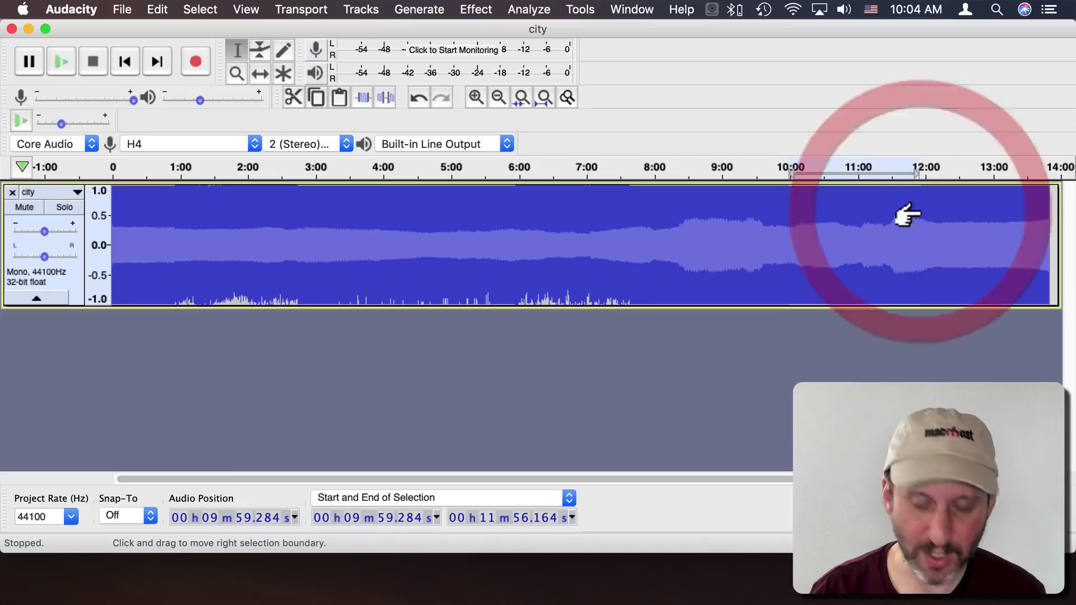
key(super+r)
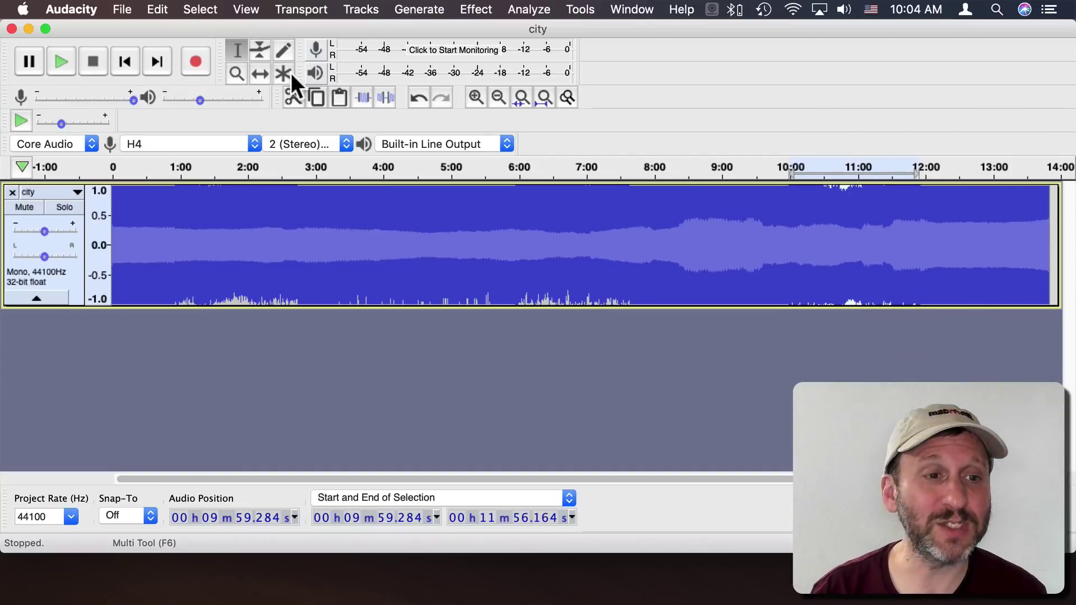
click(122, 10)
Bring up the Export Audio command in the File > Export submenu.
mouse_move(146, 128)
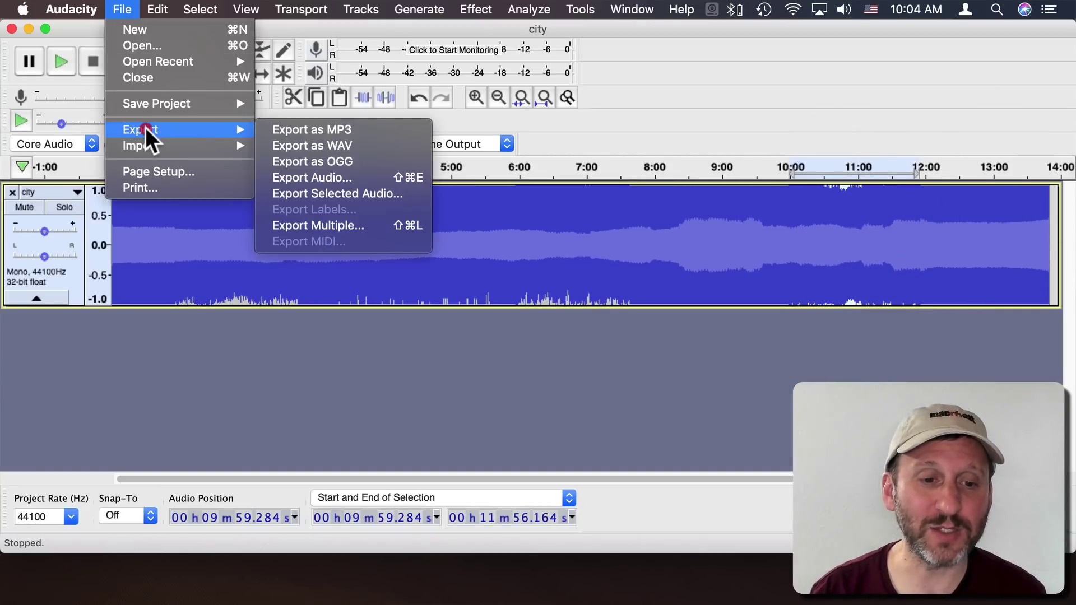